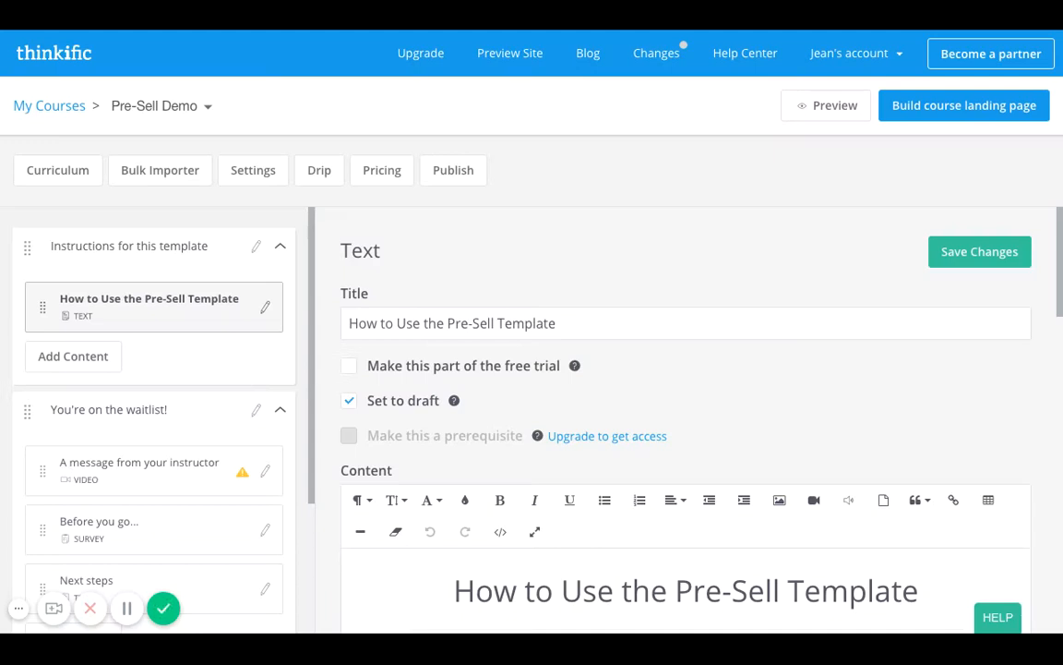
Examine the pre-sell template's instructions and the chapter outline with its video, survey and text lessons.
scroll(686, 415, down, 5)
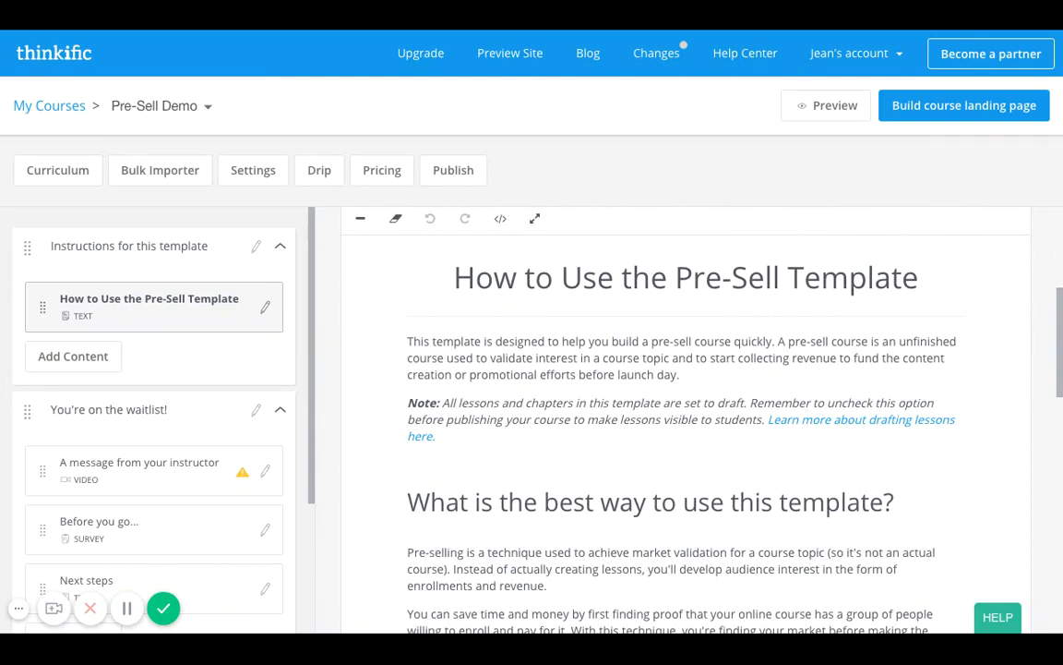
scroll(207, 430, down, 3)
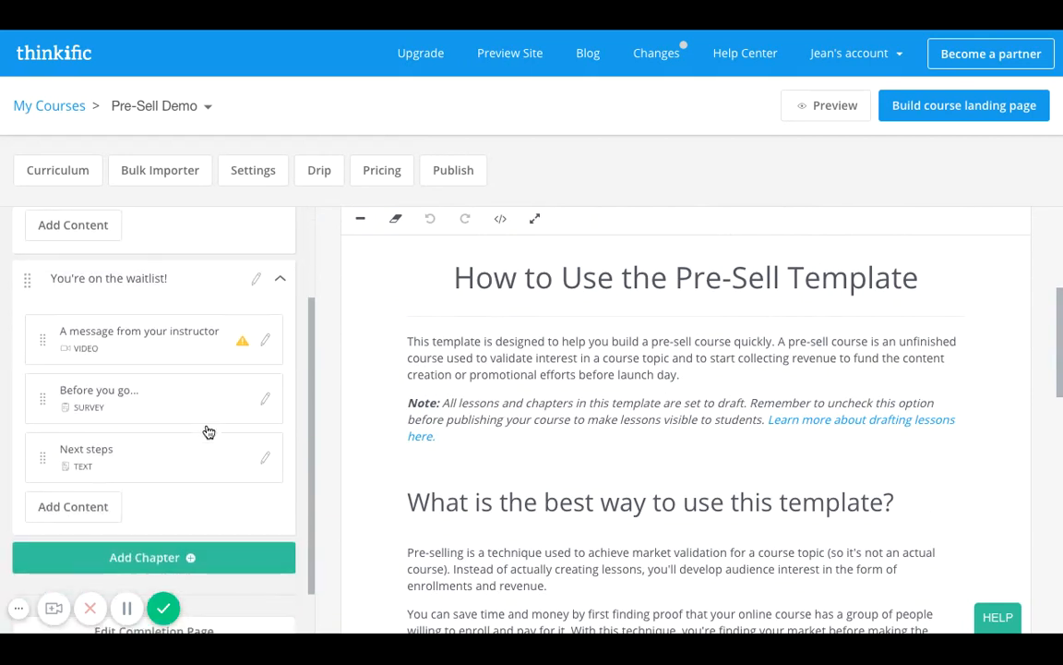
scroll(208, 430, up, 2)
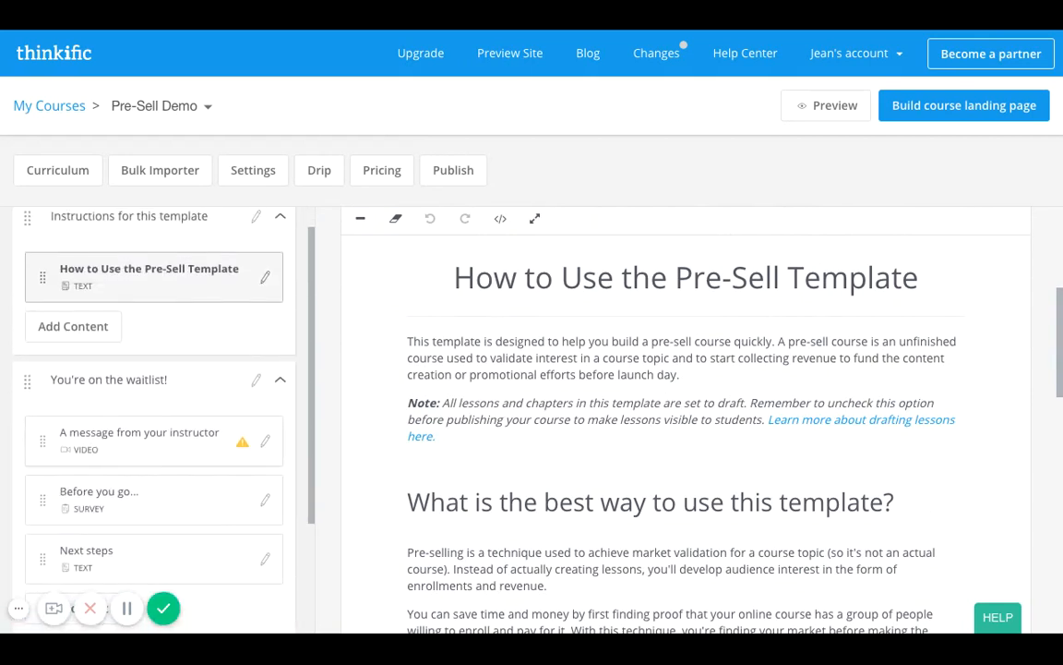
scroll(148, 378, down, 1)
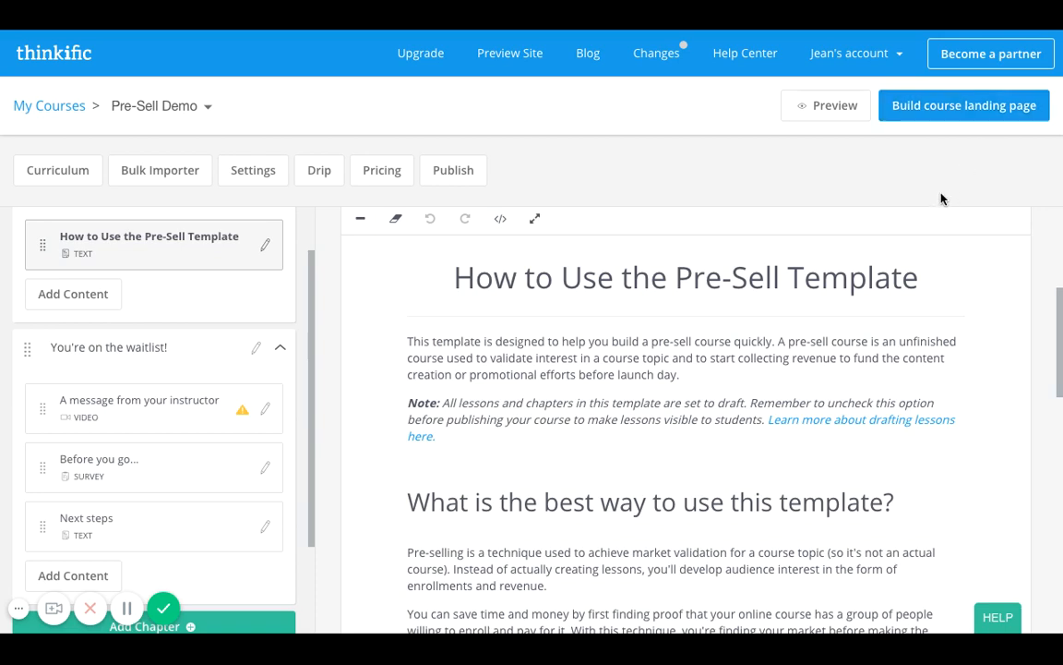
scroll(723, 362, down, 3)
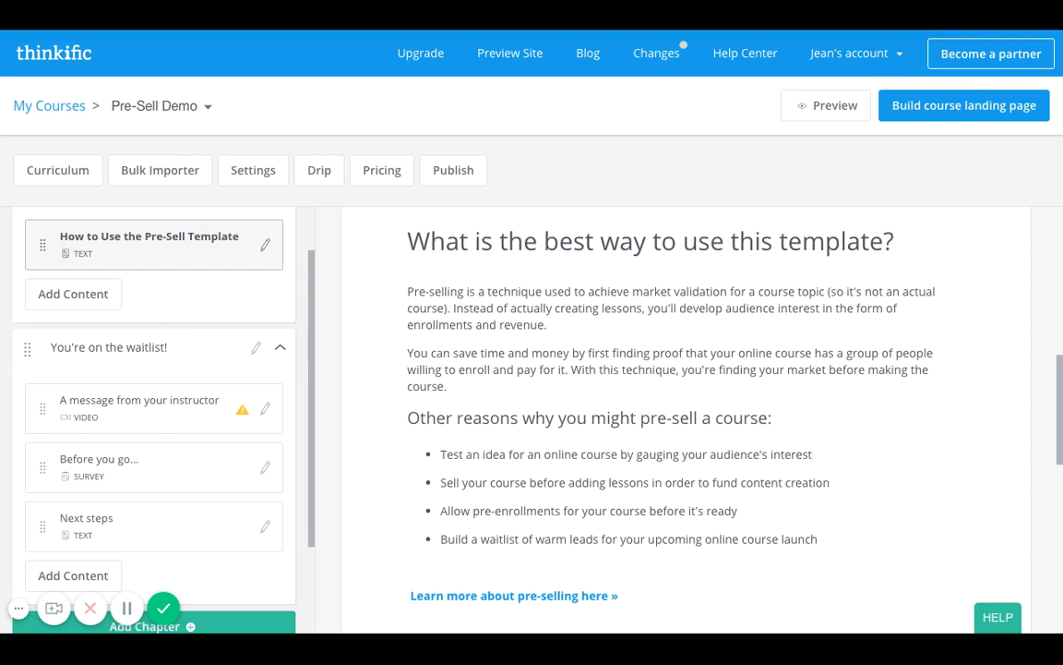
scroll(683, 416, down, 1)
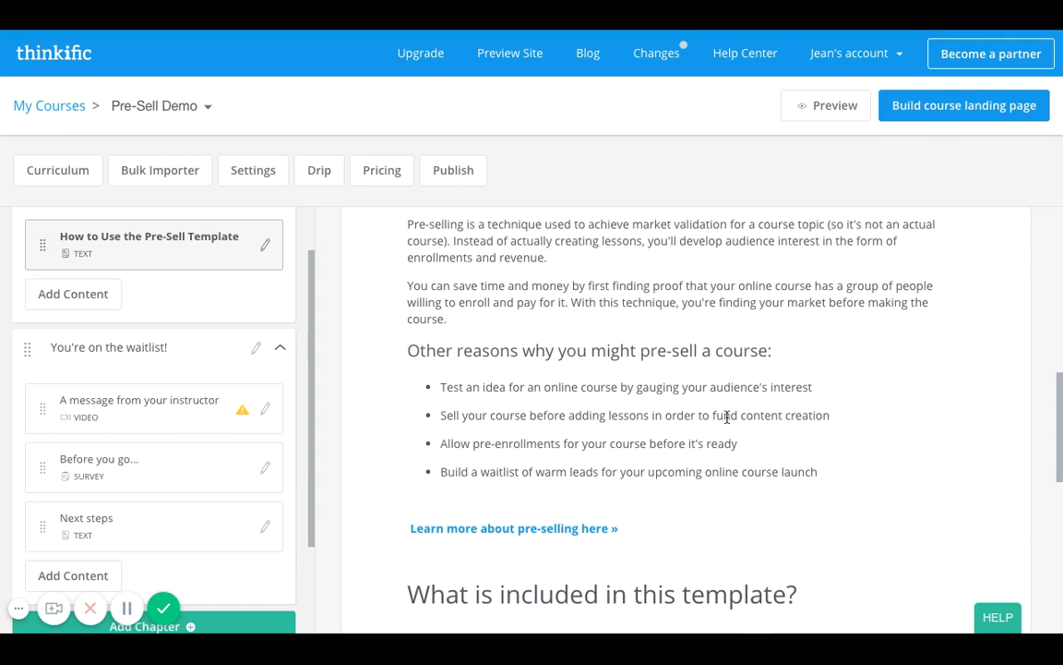
scroll(724, 417, down, 2)
scroll(727, 418, down, 3)
scroll(726, 419, down, 2)
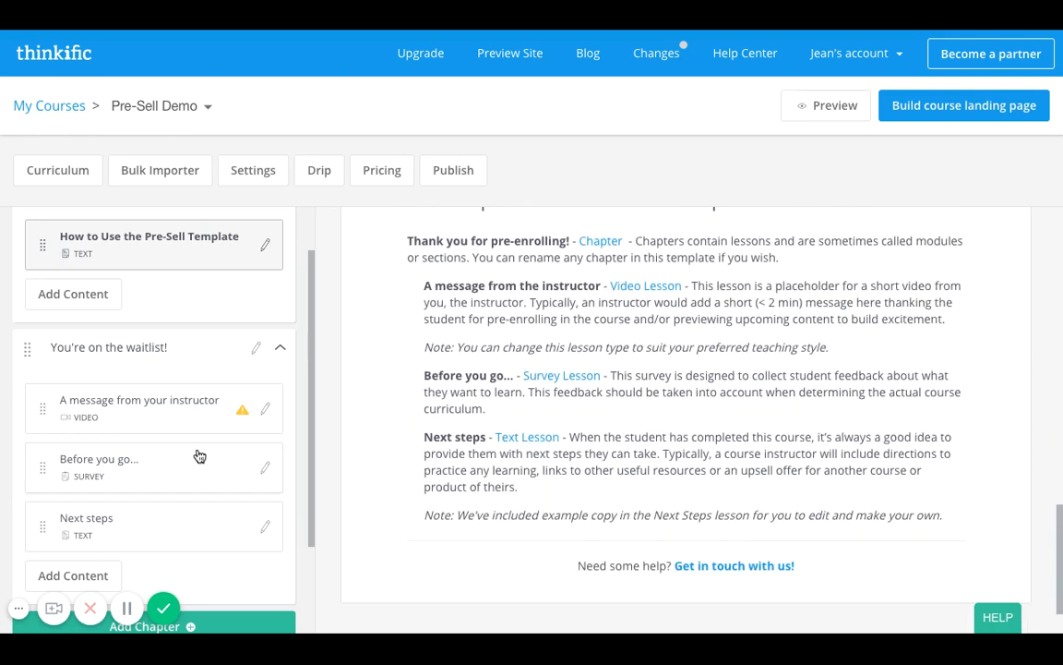
scroll(199, 456, down, 2)
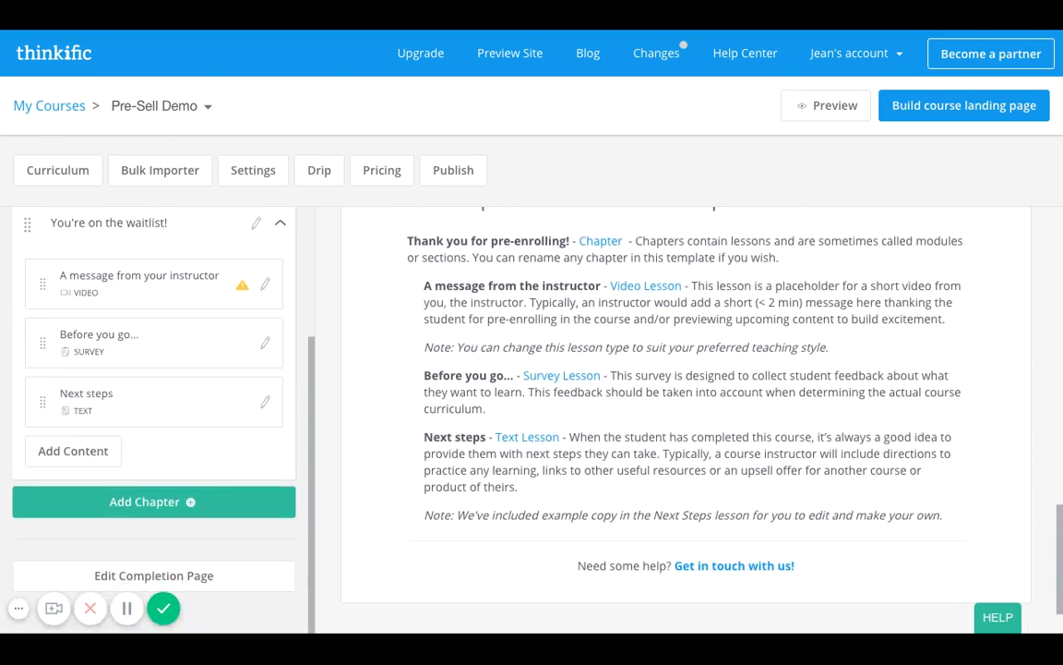
scroll(153, 416, up, 3)
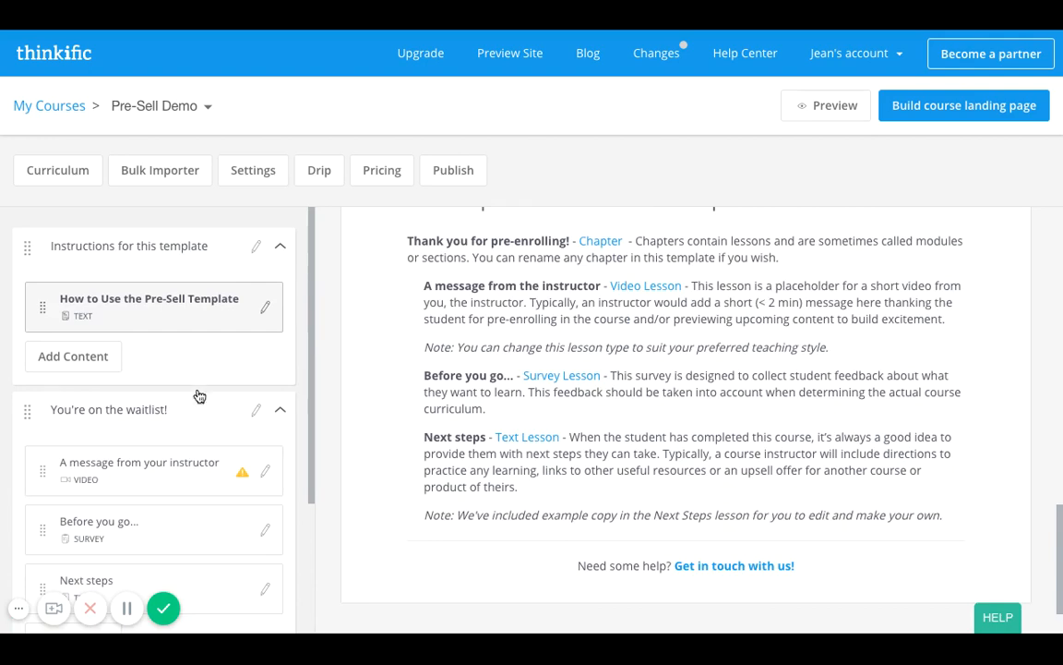
Retitle the instructions text lesson "Welcome to the Pre-Sale for How to Launch your Online Teaching Business" and save the changes.
click(208, 323)
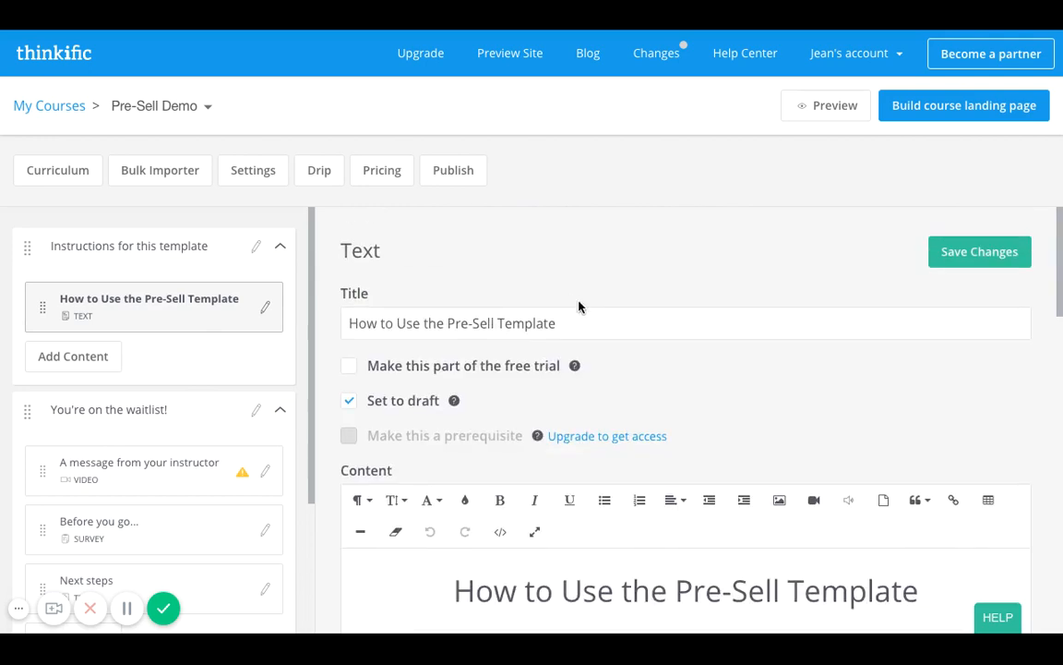
click(594, 325)
triple_click(594, 325)
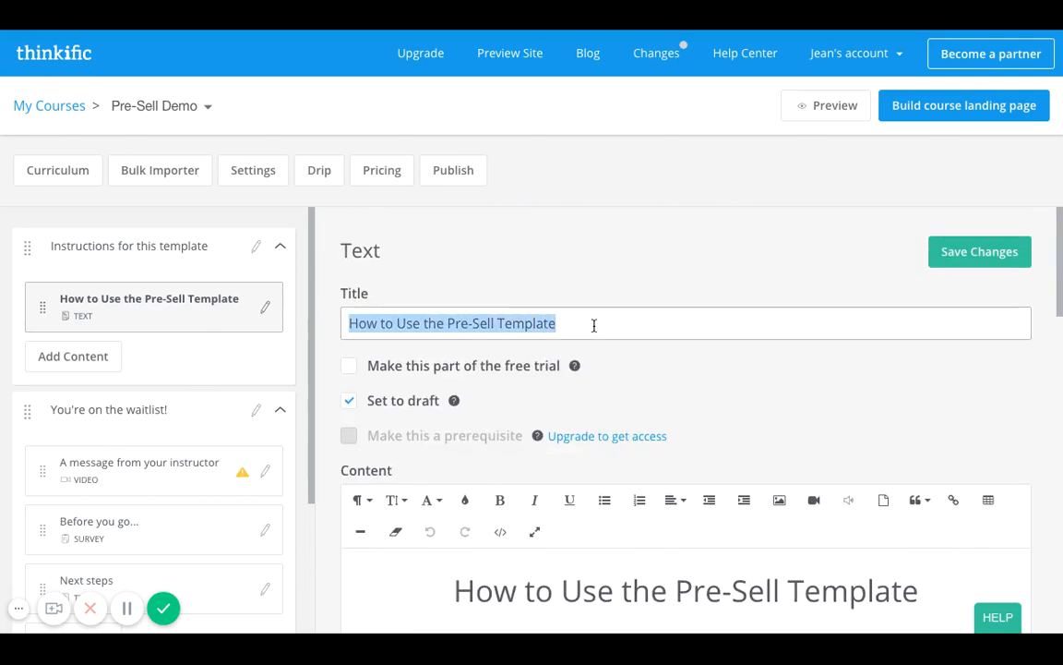
text(We)
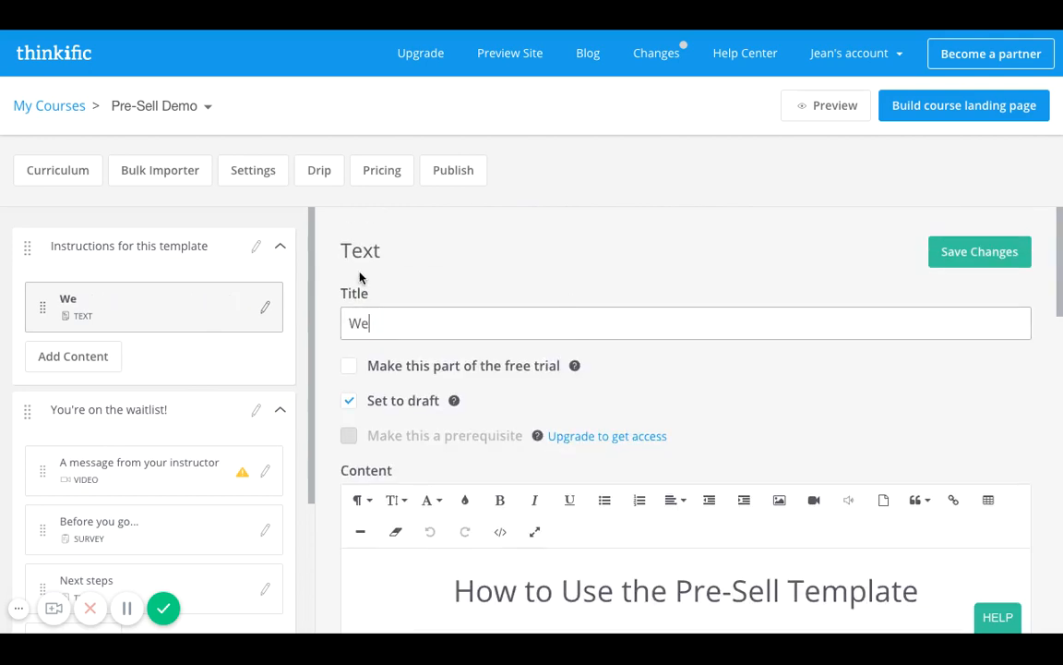
text(lcome to th)
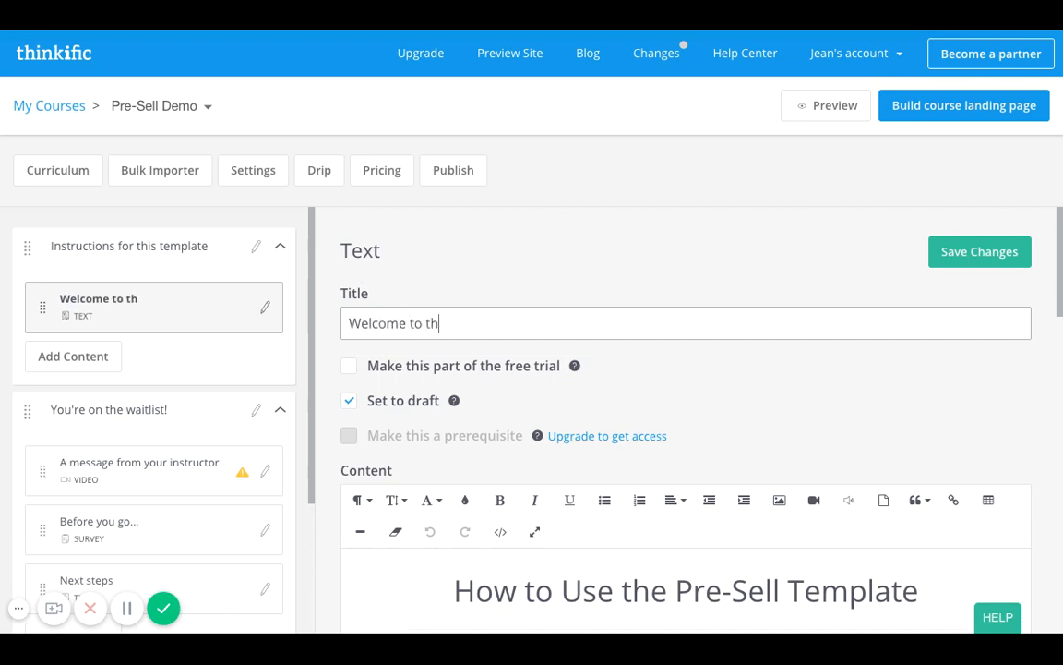
text(e Pre-Sale for)
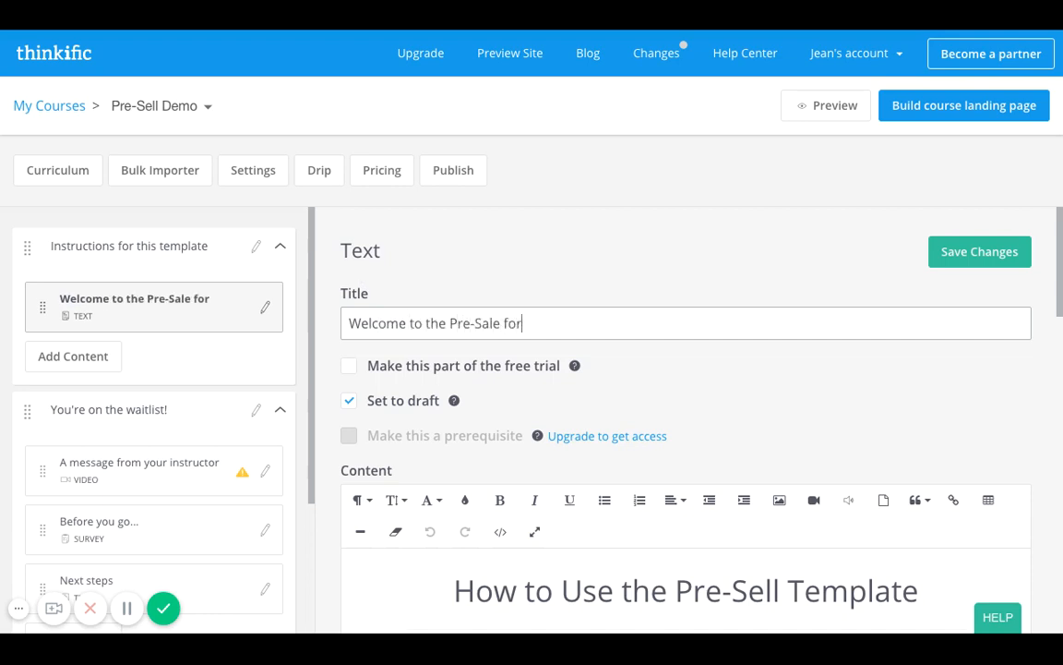
text( How to Lau)
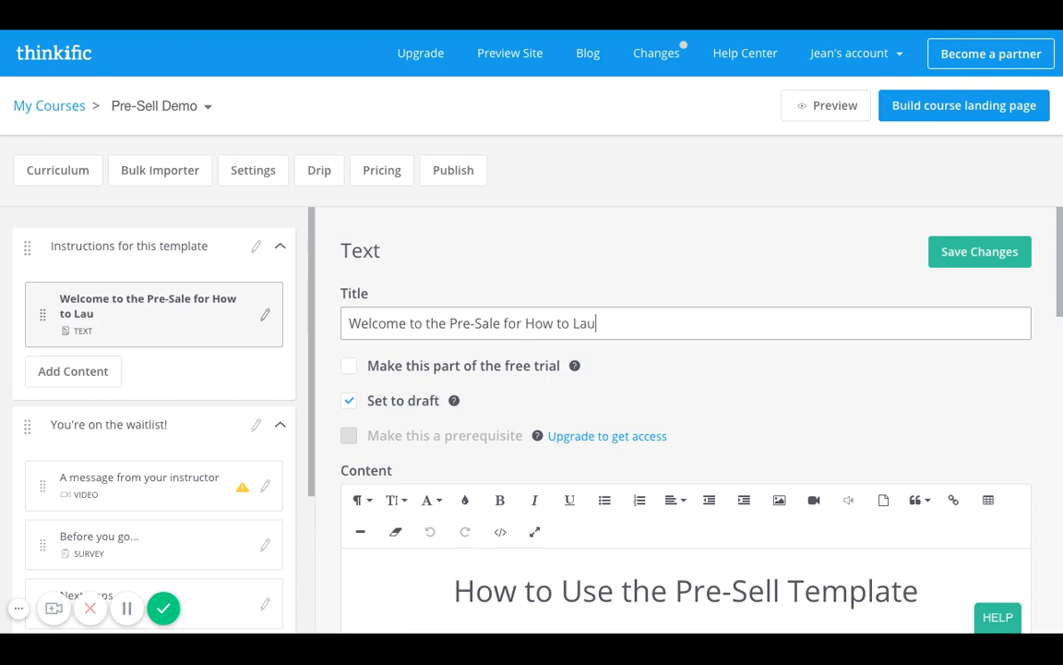
text(nch your Onlien)
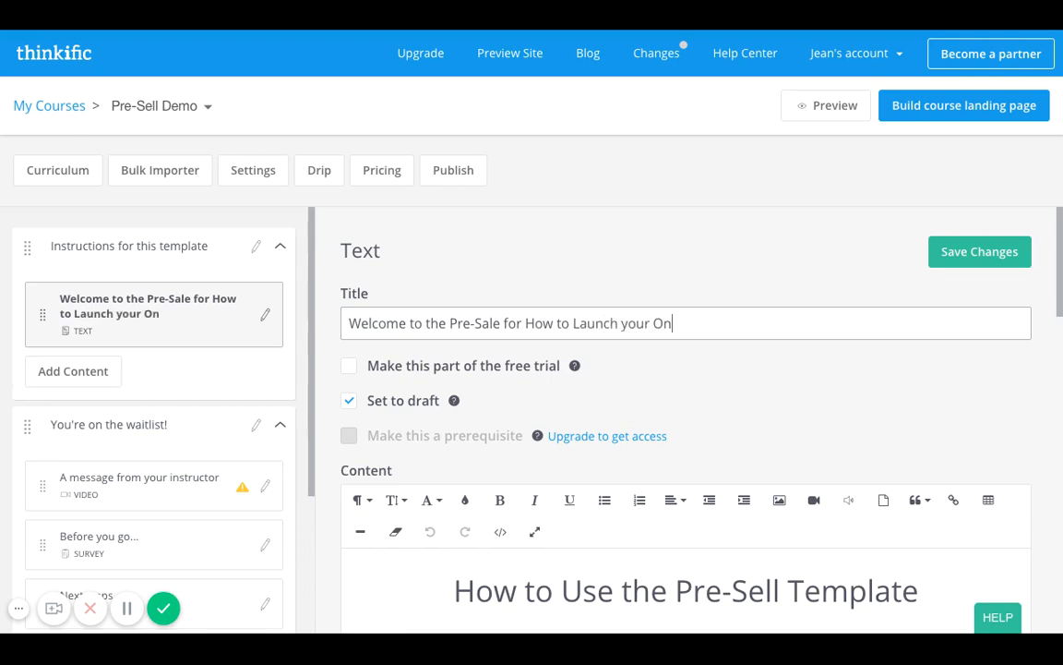
key(BackSpace)
key(BackSpace)
text(ne Teaching Business)
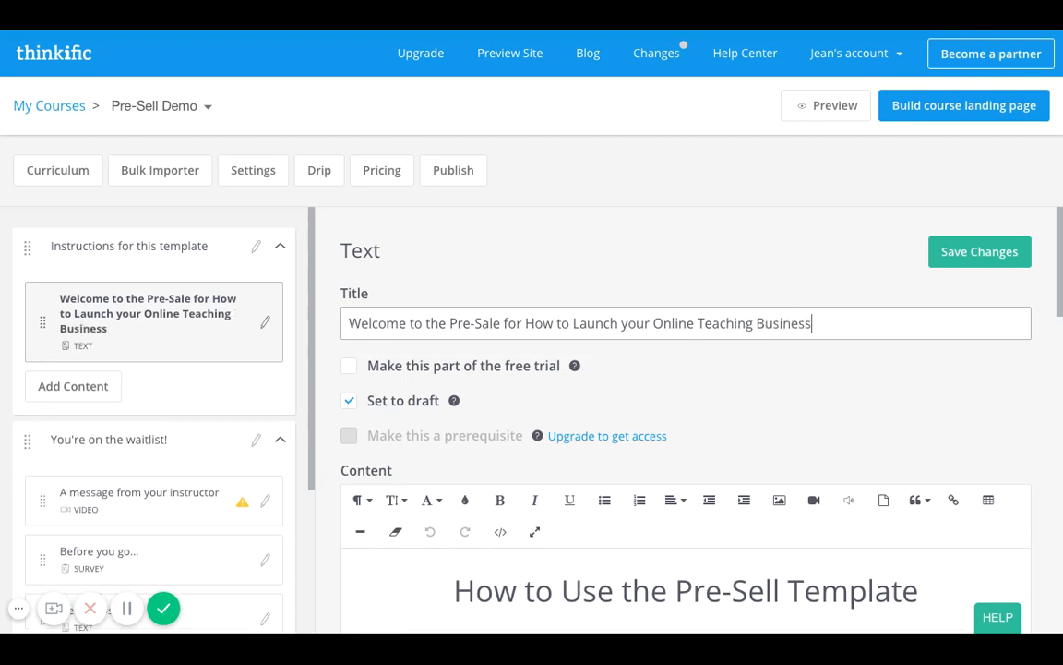
click(1000, 251)
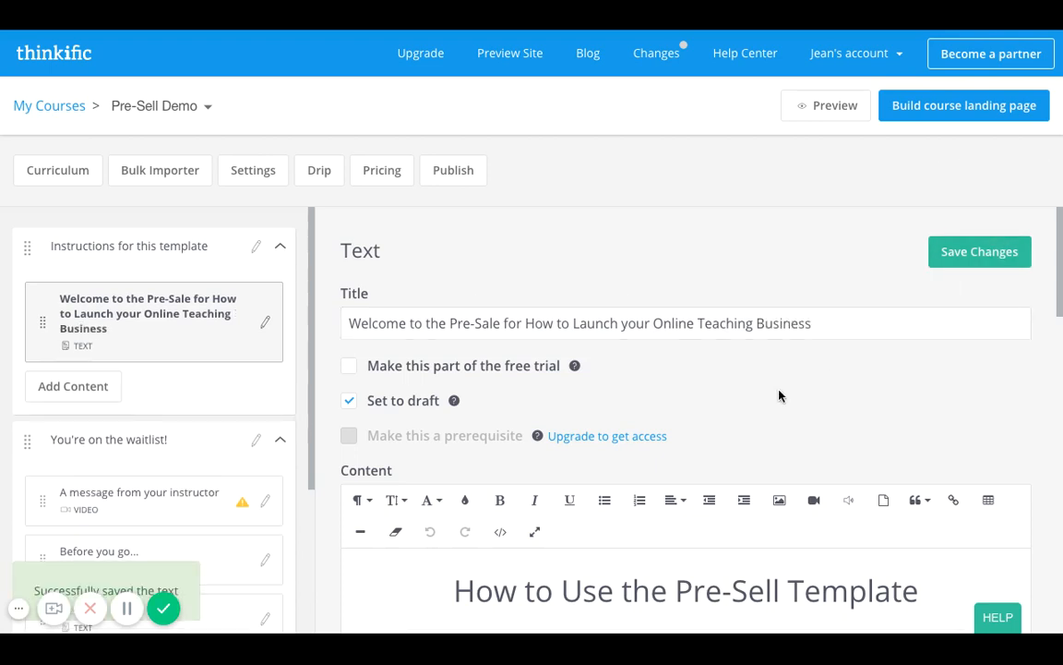
Insert a blank line above the "How to Use the Pre-Sell Template" heading in the lesson content and left-align it.
scroll(778, 395, down, 1)
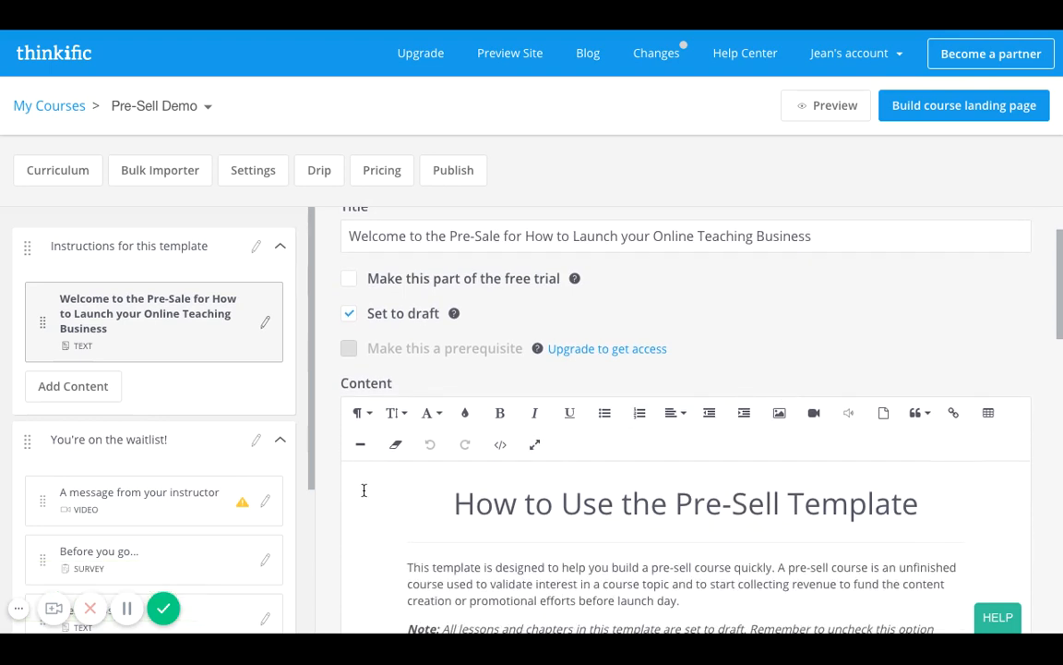
click(364, 491)
key(Return)
key(Up)
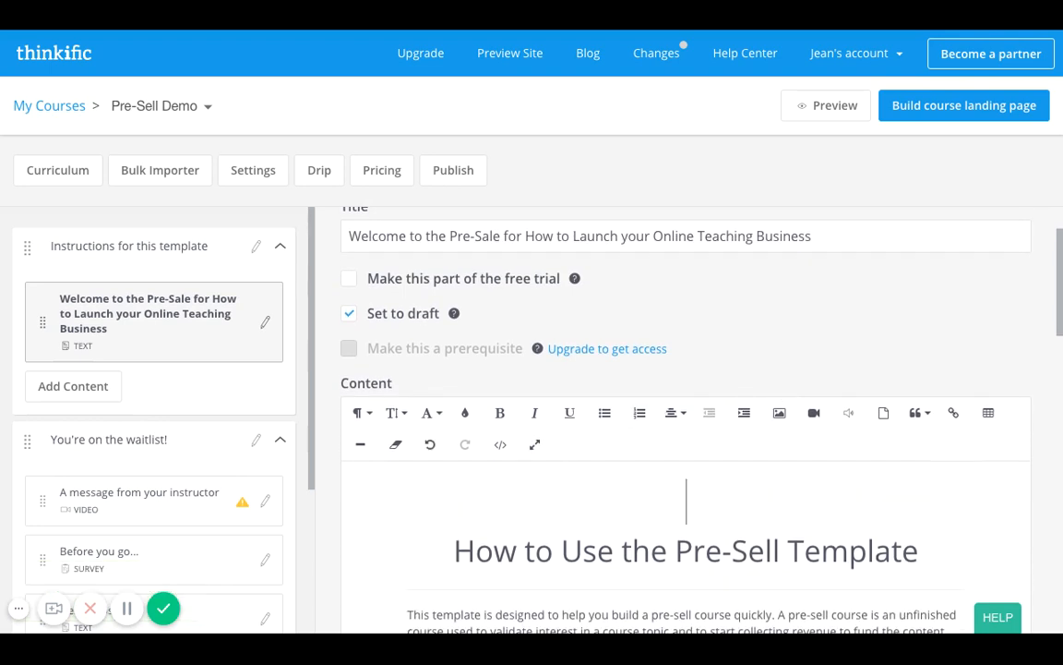
click(675, 413)
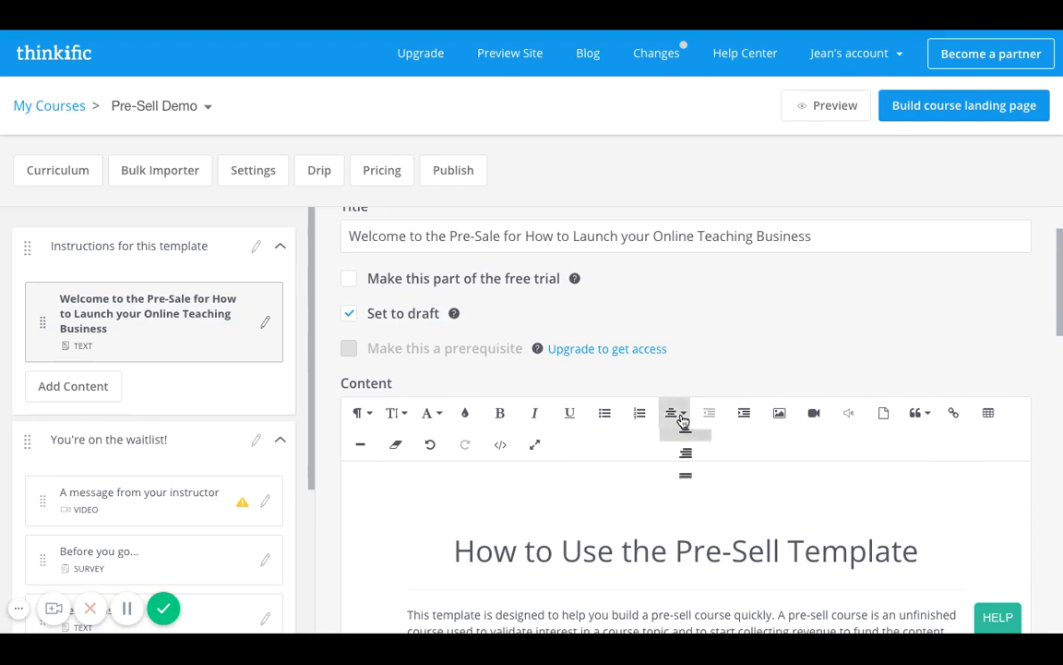
click(685, 444)
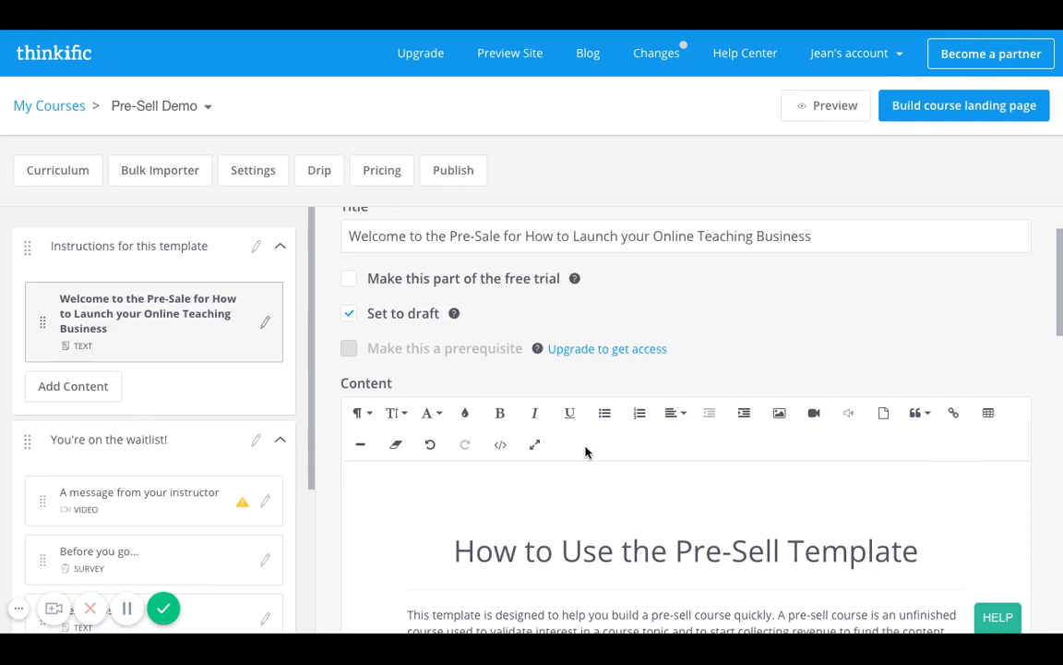
Write "*Add some text or copy about the course, specificially:" on the blank line above the template heading.
text(*Add some text)
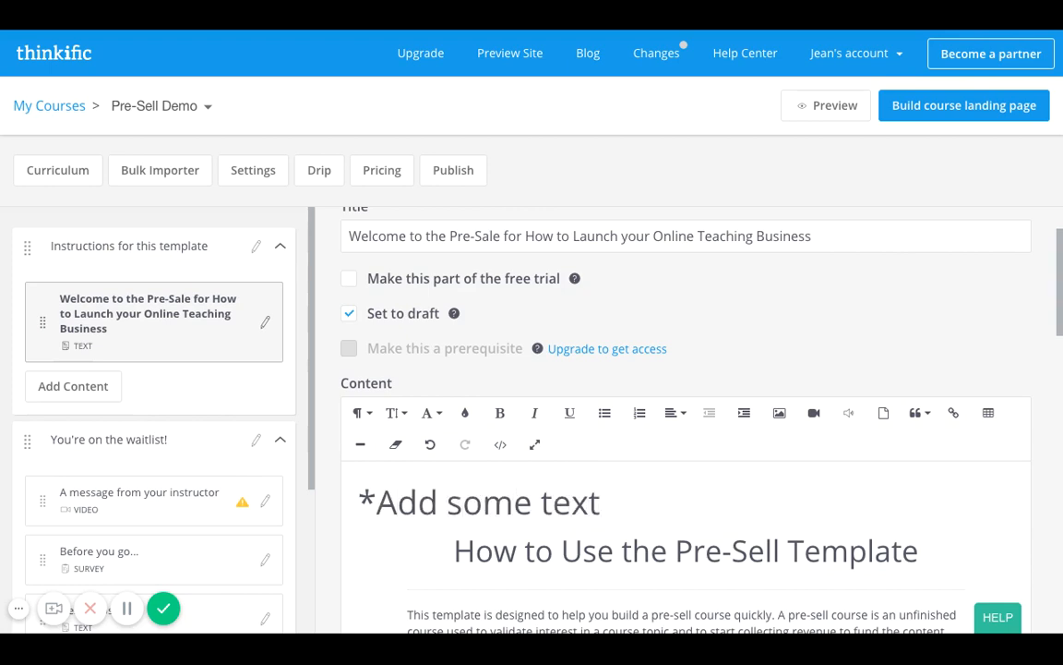
text( or copy)
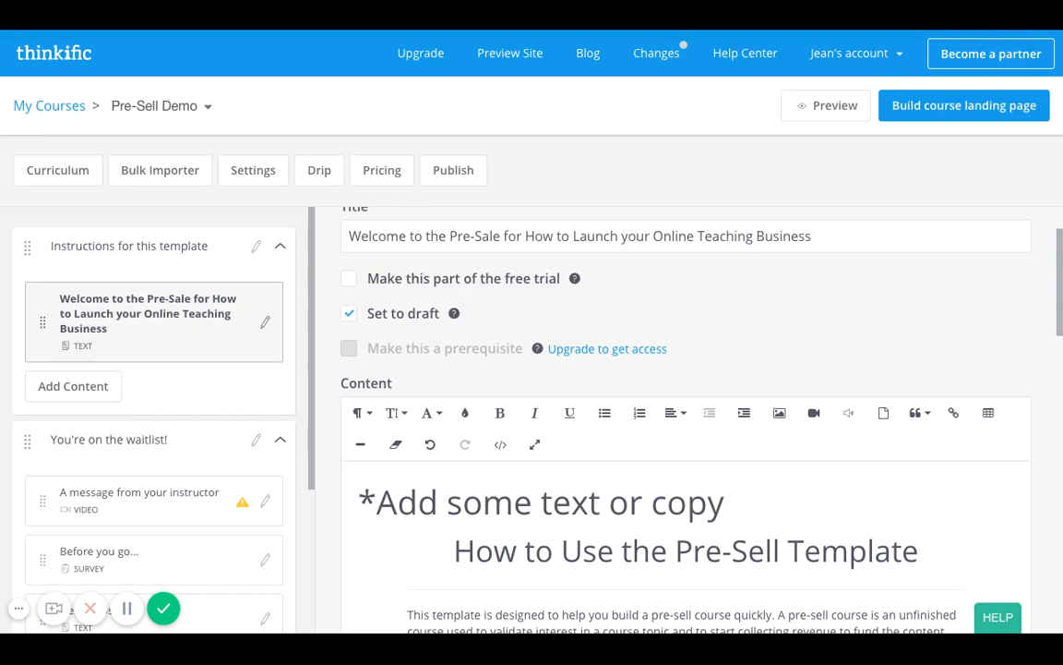
text( about t)
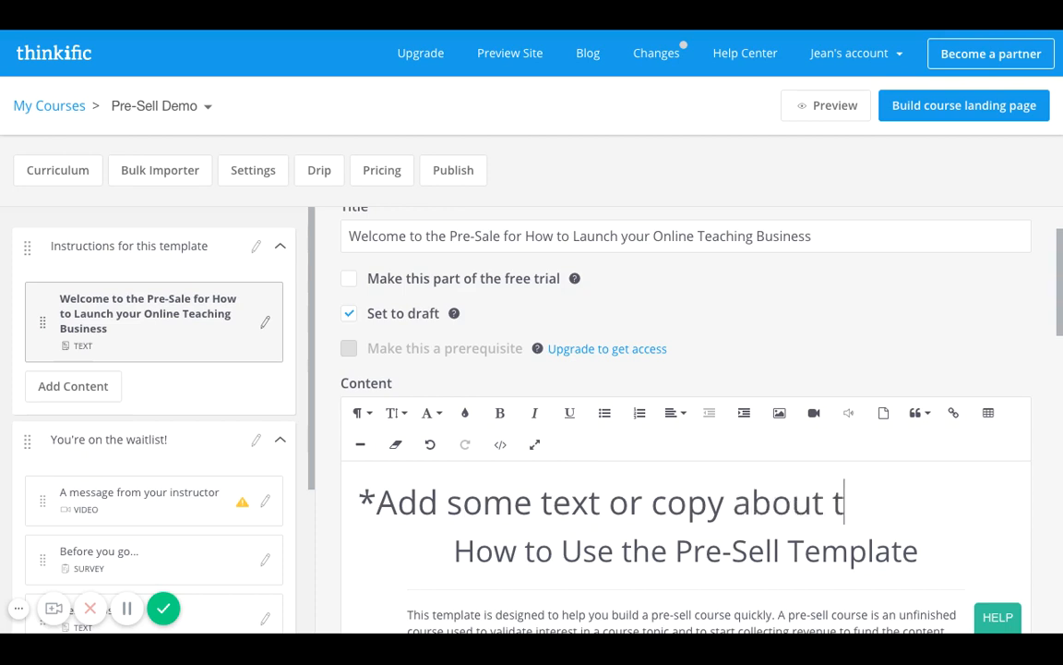
text(he course)
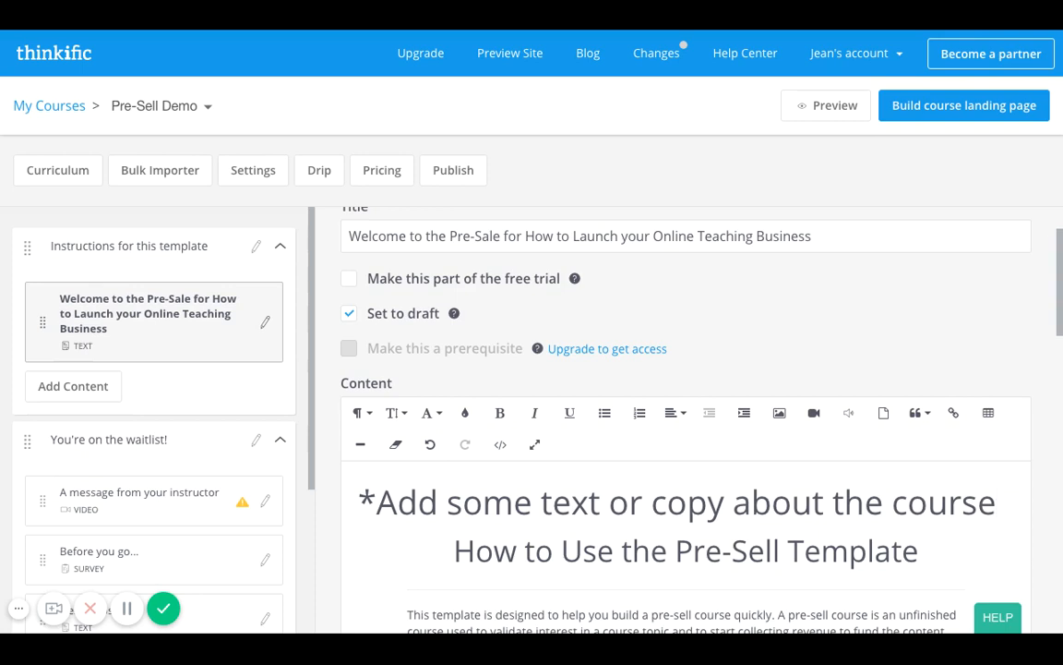
key(Return)
key(BackSpace)
text(, specii)
key(BackSpace)
text(fically)
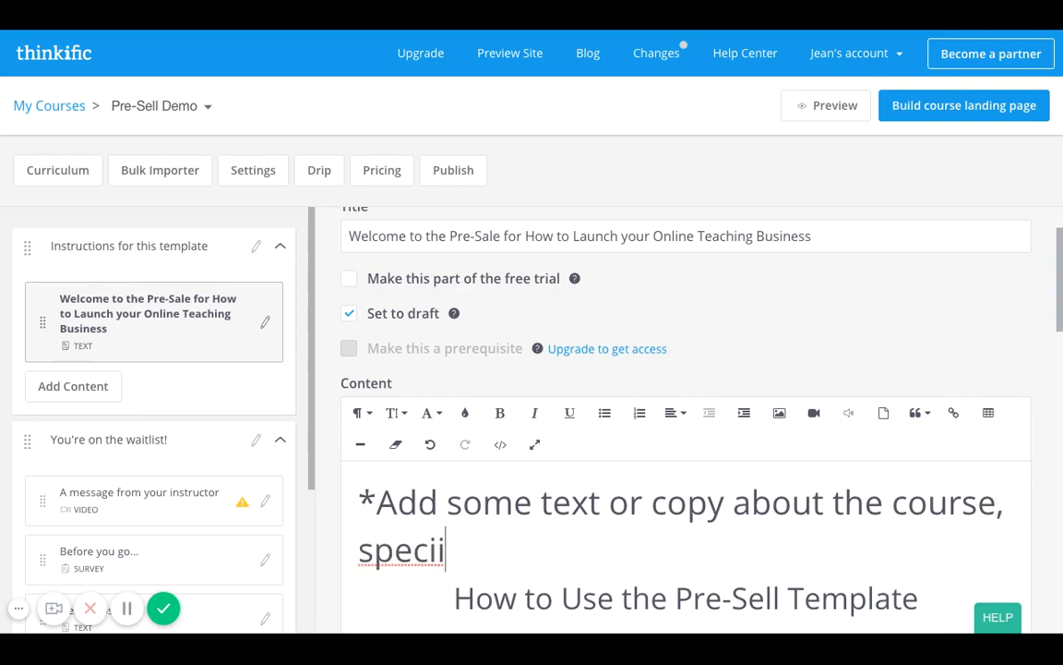
text(:)
Add the line "when will the actual course be available" beneath the introductory note in the lesson content.
key(Return)
text(when they)
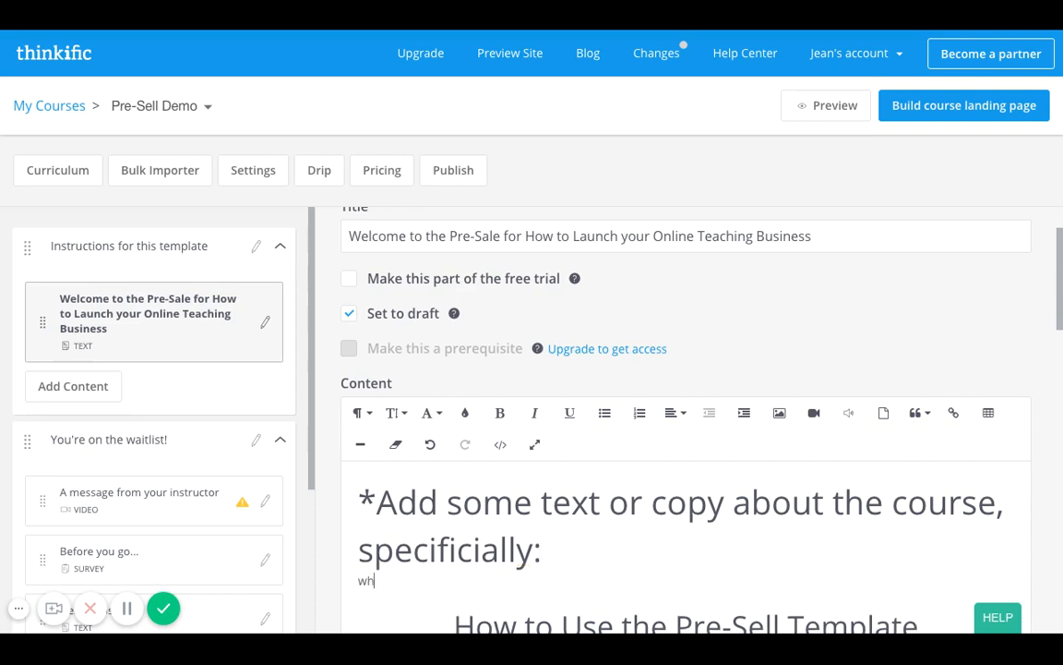
key(BackSpace)
key(BackSpace)
key(BackSpace)
key(BackSpace)
key(BackSpace)
key(BackSpace)
key(BackSpace)
text(n will the )
text(actual cours)
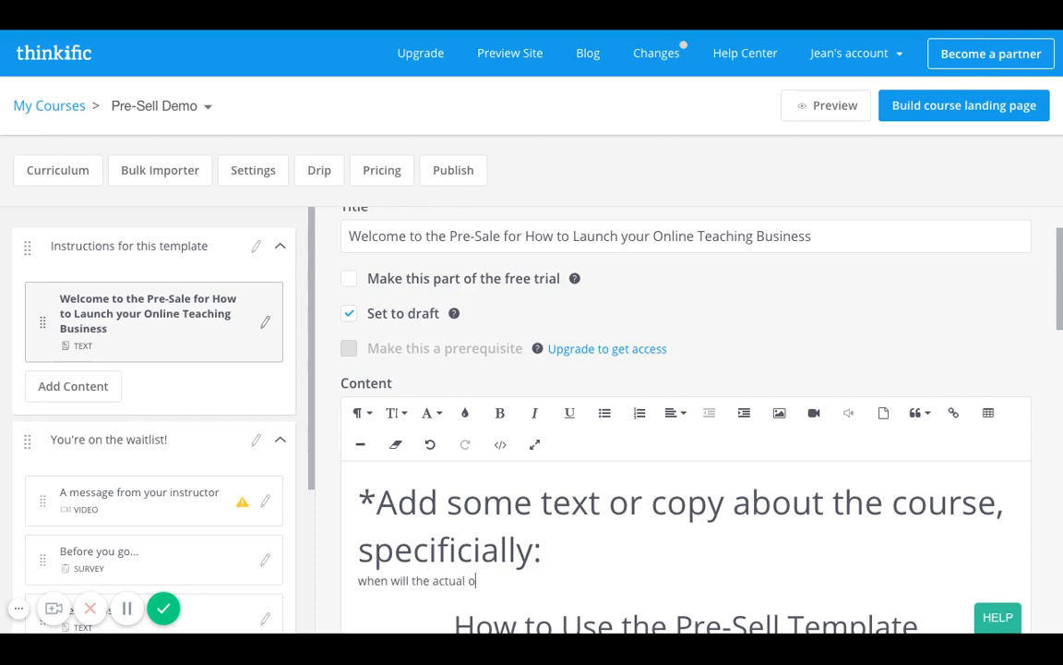
text(e be available)
Add a line reading "what topics or lessons will be covered in the actual course" below the availability line.
key(Return)
text(wh)
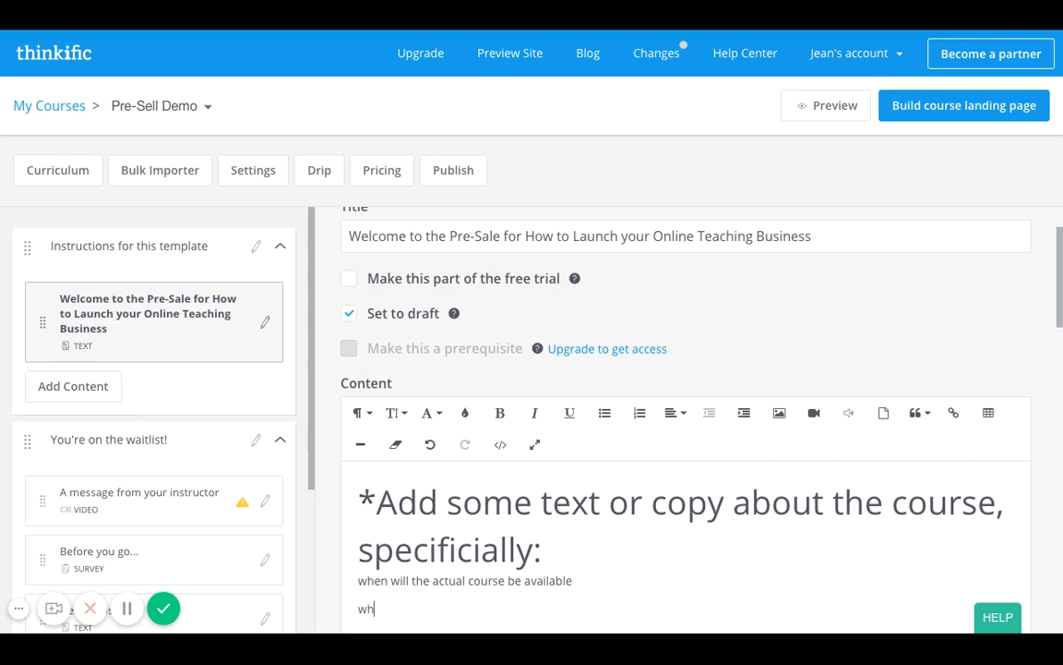
text(at topics or lesson)
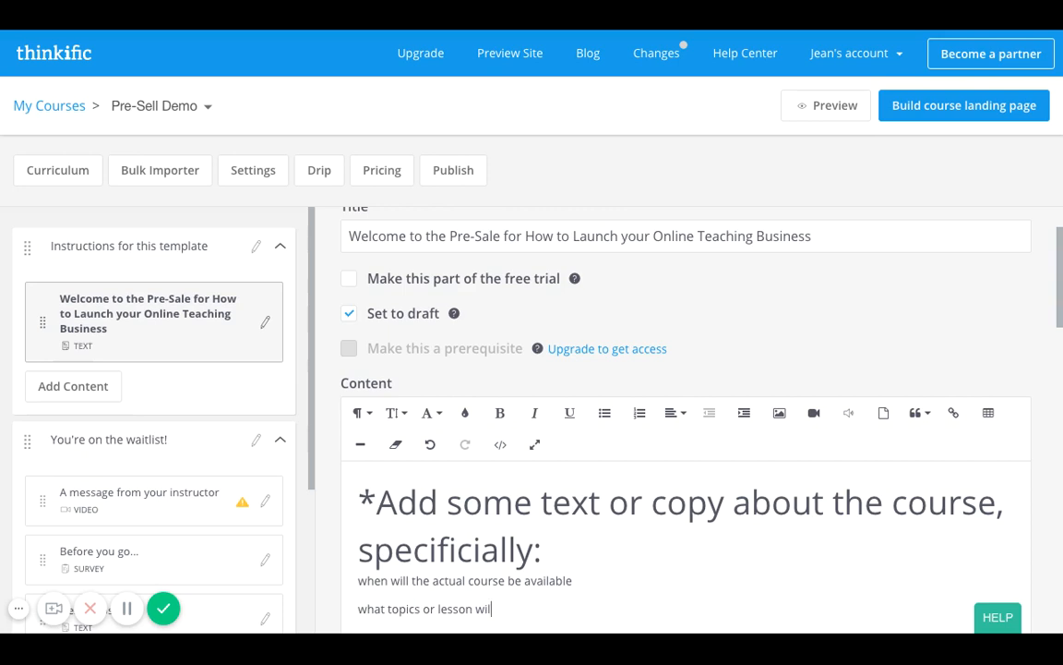
text(s will be covered in the actual course)
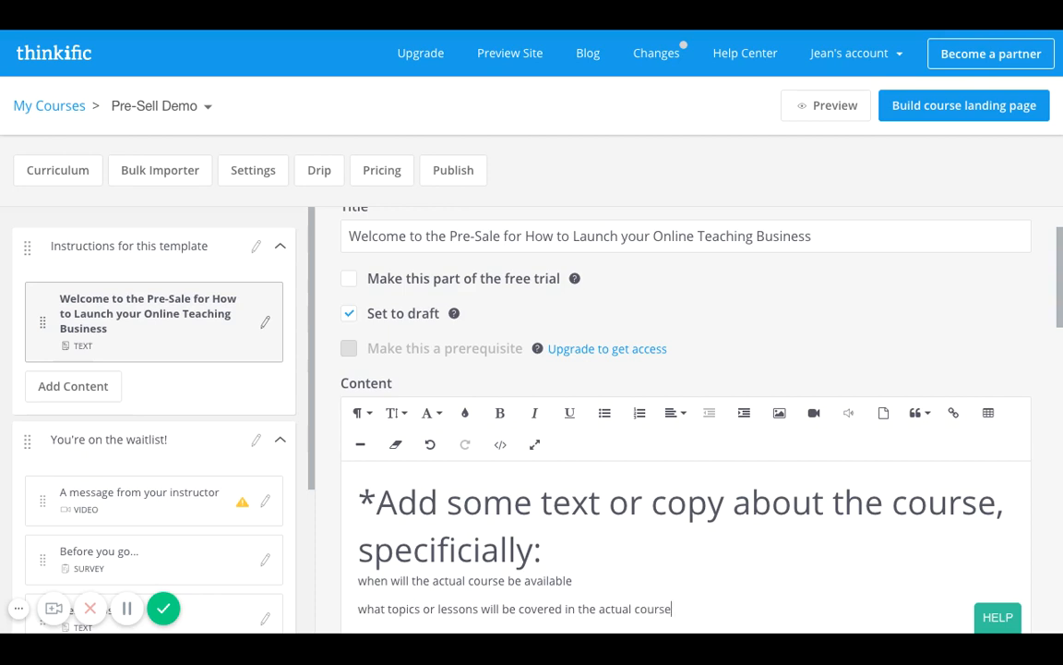
Add a third line reading "the research that went into building this product-" above the template heading.
key(Return)
scroll(579, 434, down, 2)
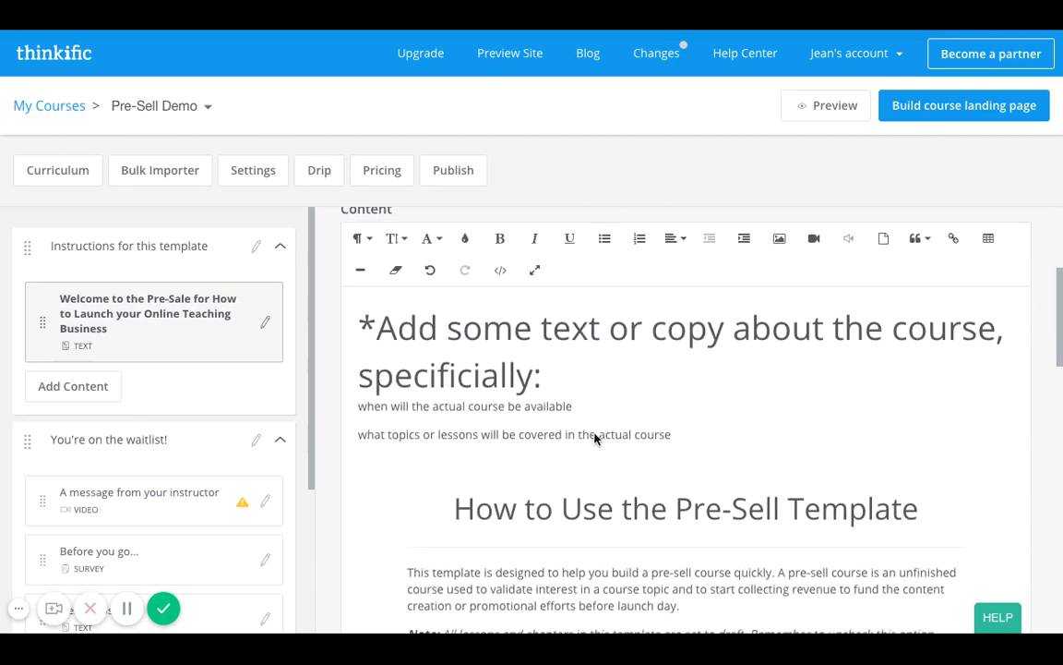
text(the resear h)
key(BackSpace)
key(BackSpace)
text(ch that went into building)
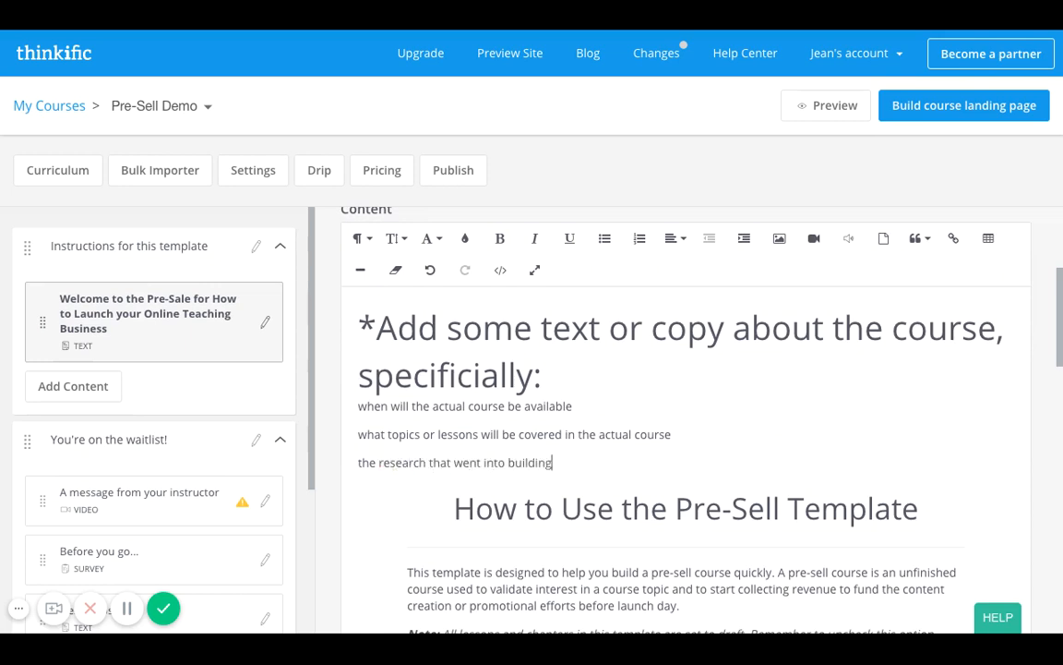
text( this product-)
scroll(686, 420, down, 1)
scroll(686, 420, down, 2)
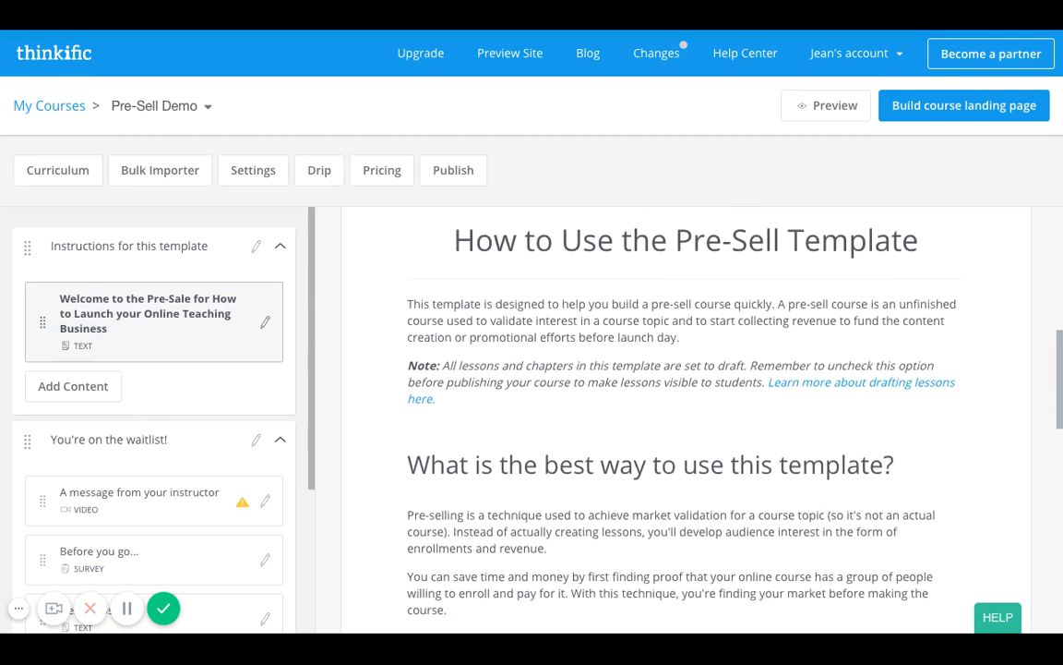
Delete all the original template instructions below the three note lines, from the "How to Use the Pre-Sell Template" heading onward, and save the lesson.
scroll(686, 420, up, 2)
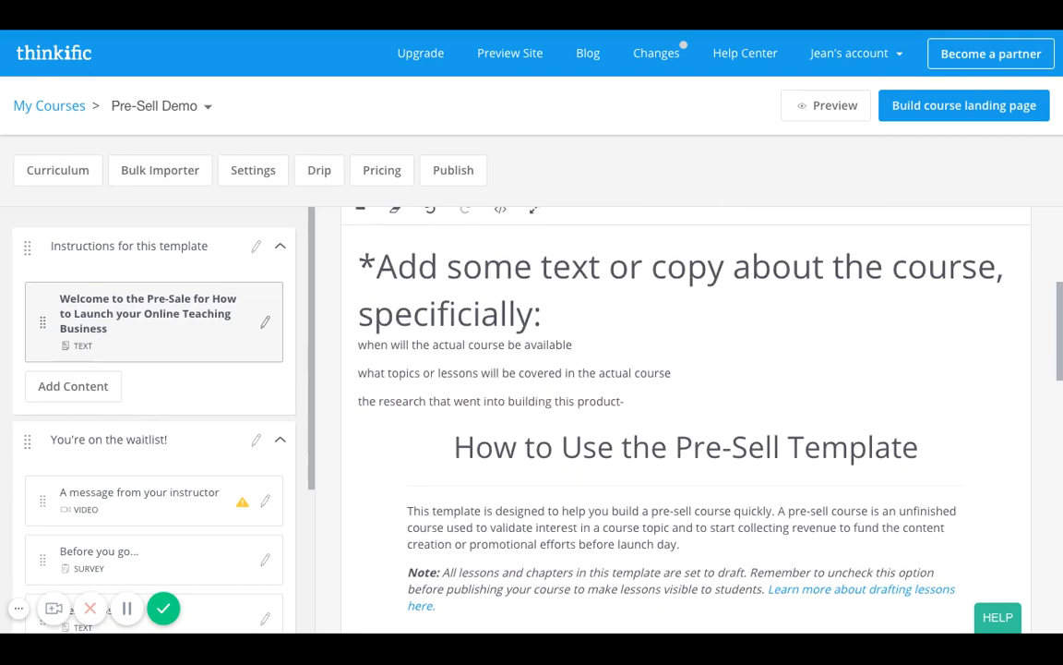
click(429, 432)
key(shift+Down)
key(shift+Down)
key(shift+Down)
key(shift+Down)
key(shift+Down)
key(shift+Down)
key(shift+Down)
key(shift+Down)
key(shift+Down)
key(shift+Down)
key(shift+Down)
key(shift+Down)
key(shift+Down)
key(shift+Down)
key(shift+Down)
key(shift+Down)
key(shift+Down)
key(shift+Down)
key(shift+Down)
key(shift+Down)
key(shift+Up)
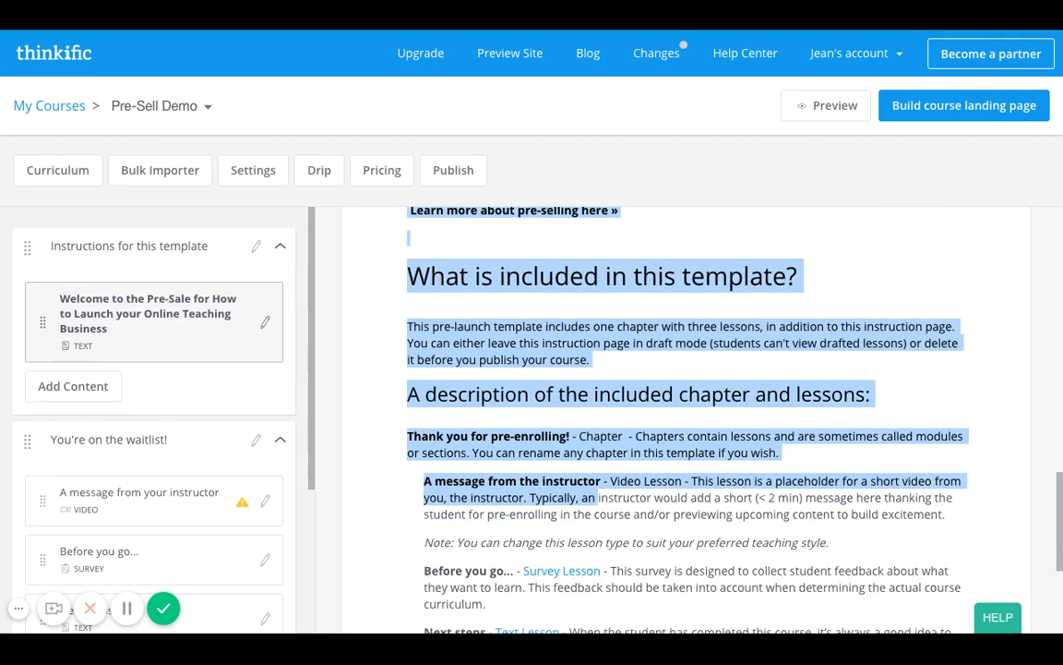
key(shift+Down)
key(shift+Down)
key(shift+Down)
key(shift+Down)
key(shift+Down)
key(shift+Down)
key(shift+Down)
key(shift+Down)
key(shift+Down)
key(shift+Down)
key(shift+Down)
key(shift+Down)
scroll(686, 420, down, 1)
key(BackSpace)
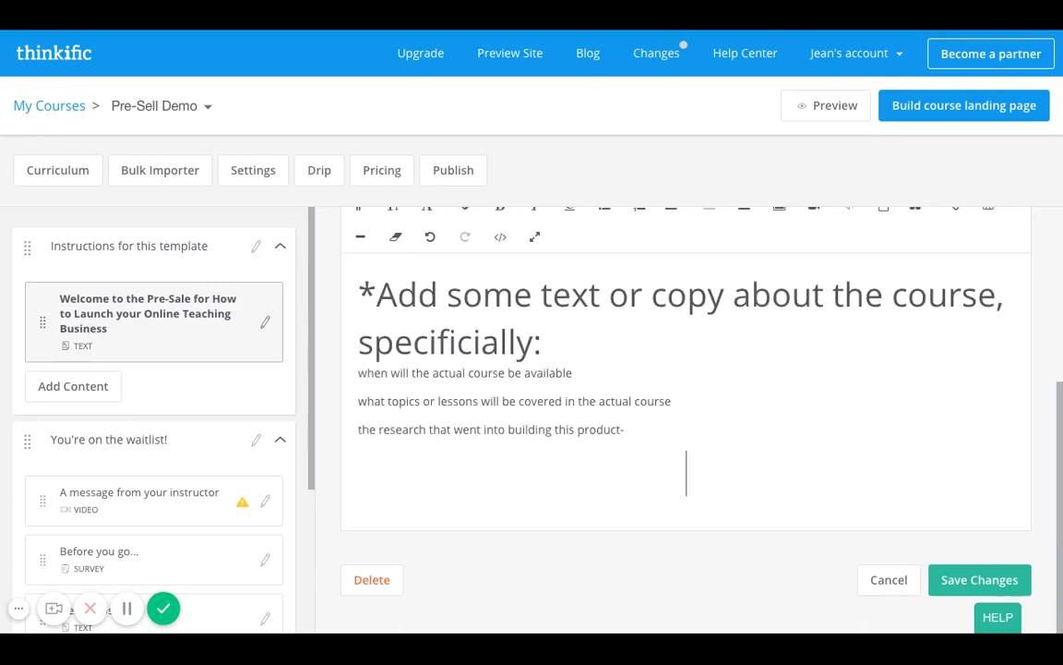
click(964, 580)
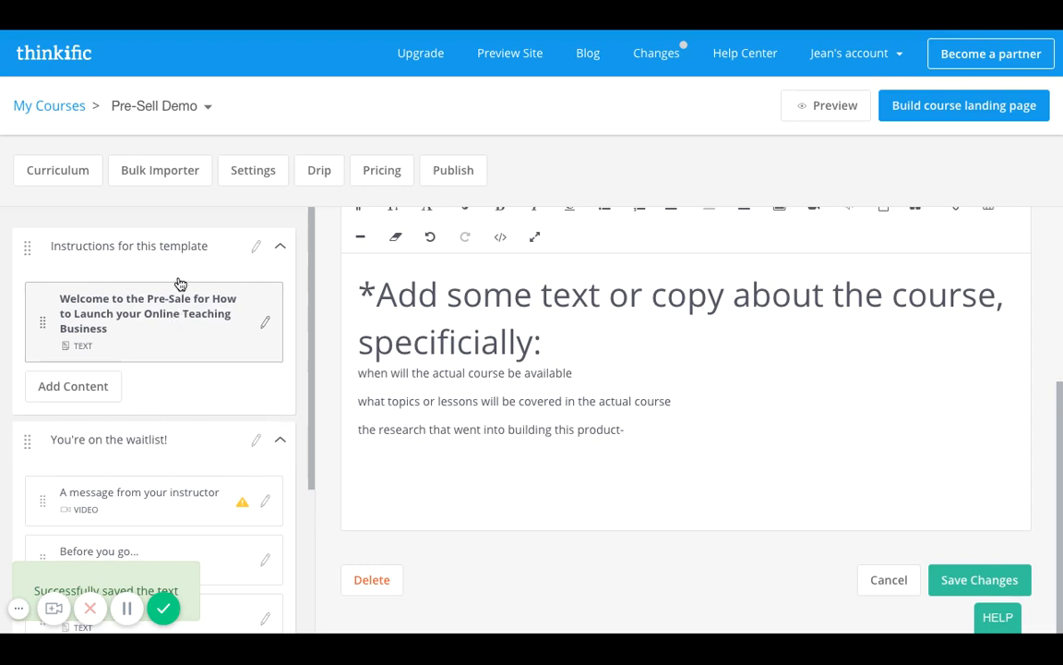
Rename the "Instructions for this template" chapter as "Welcome to my pre-sale course page!" and save it.
click(174, 246)
drag(536, 323, 351, 295)
text(Welcome to my)
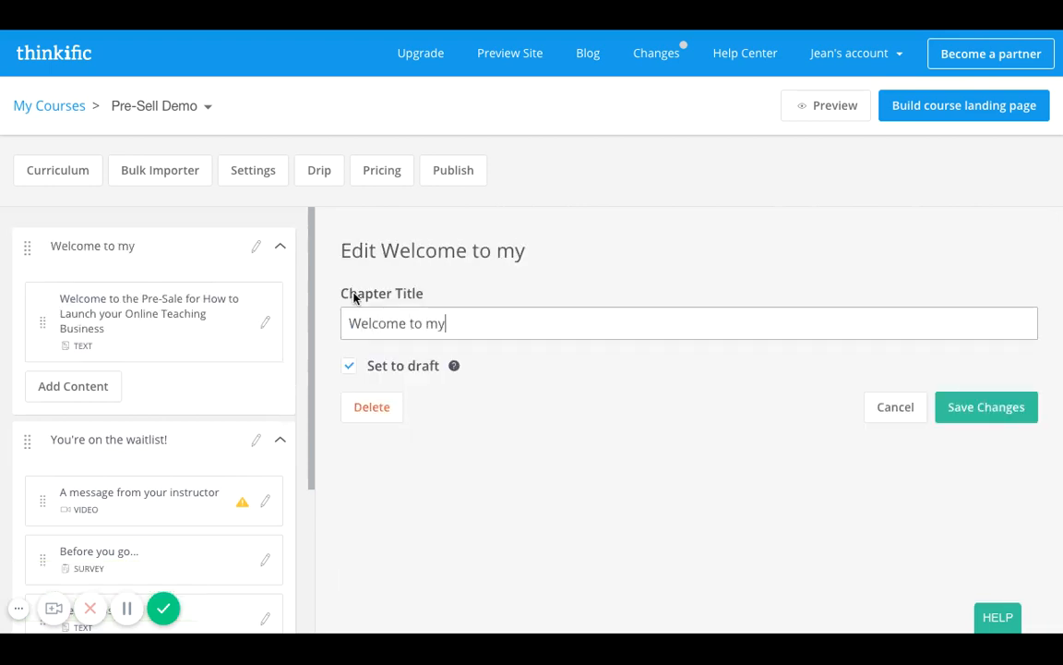
text( pre-sale )
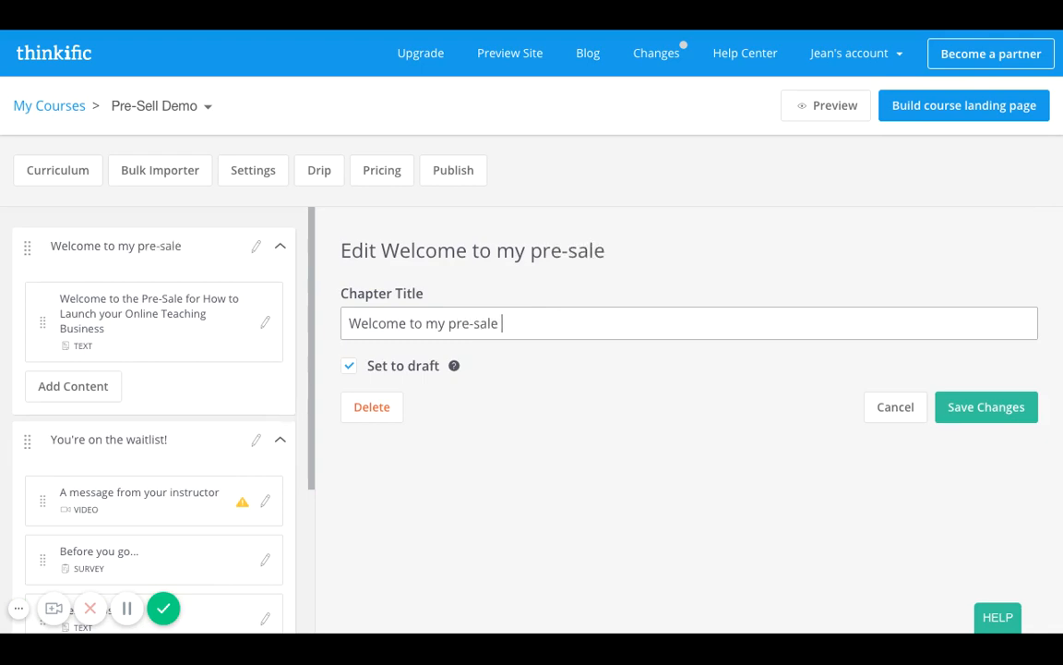
text(course page!)
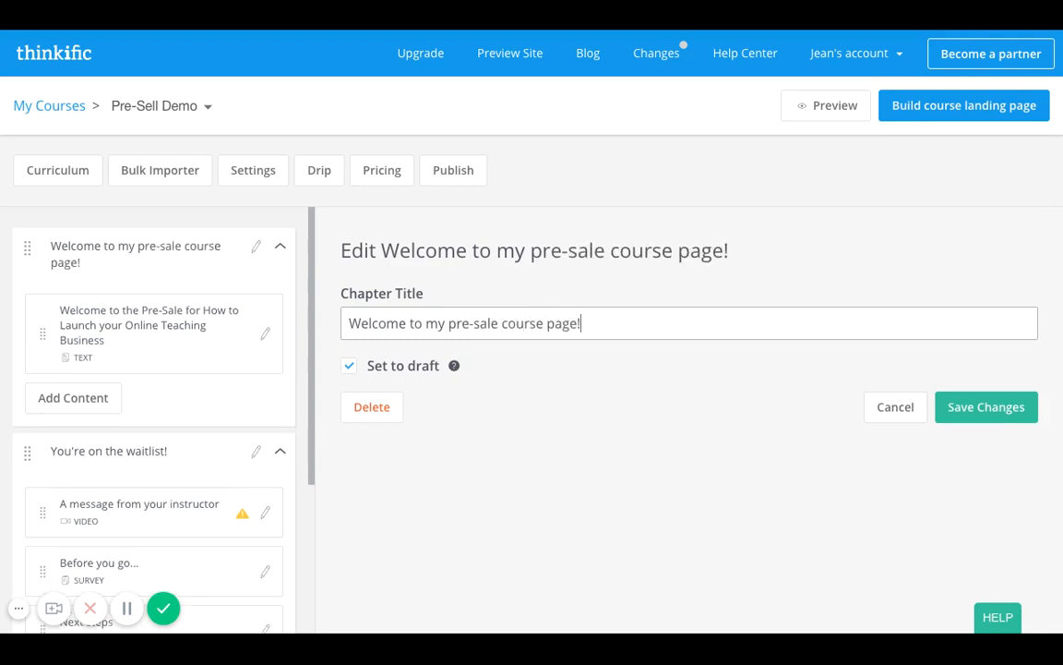
click(981, 407)
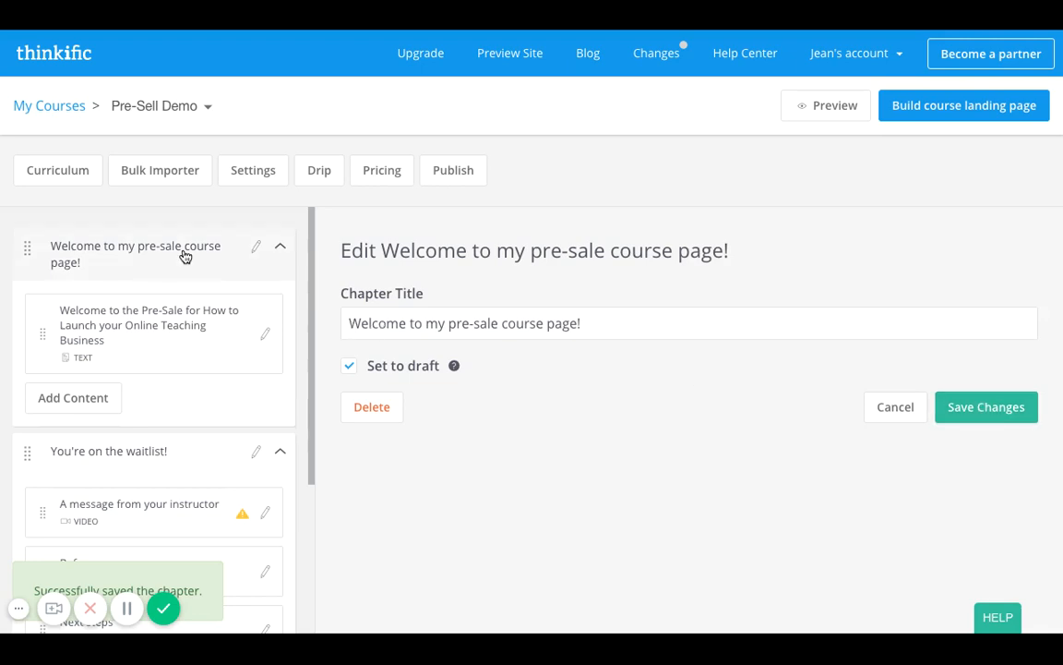
Add a video lesson titled "Animated Video about your Course" to the welcome chapter and save it.
scroll(197, 330, down, 1)
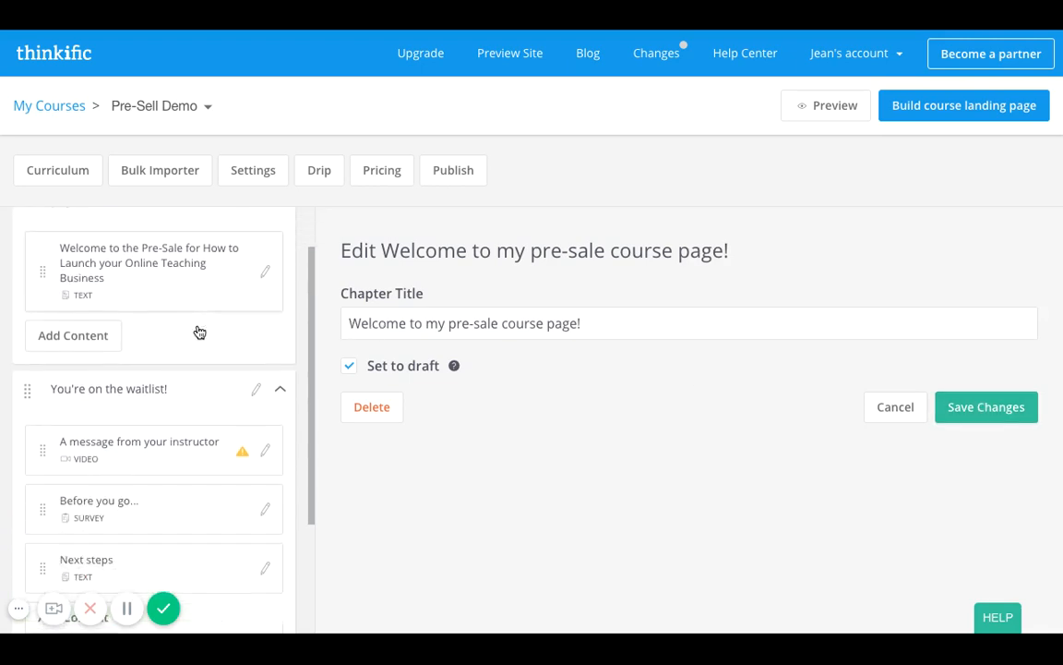
click(81, 333)
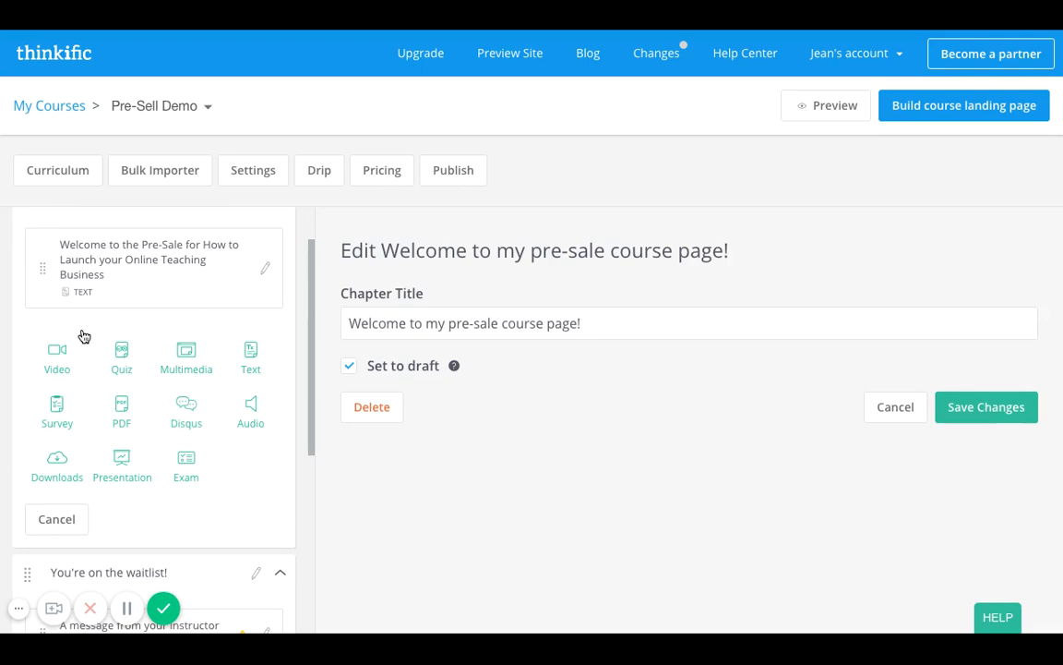
click(57, 357)
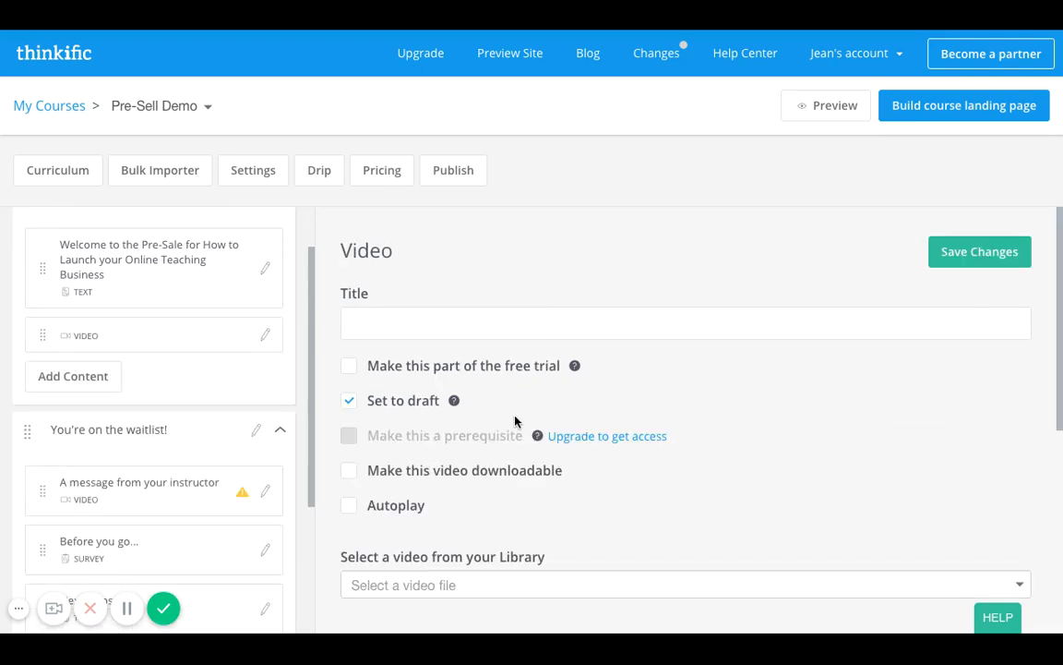
click(456, 325)
text(An)
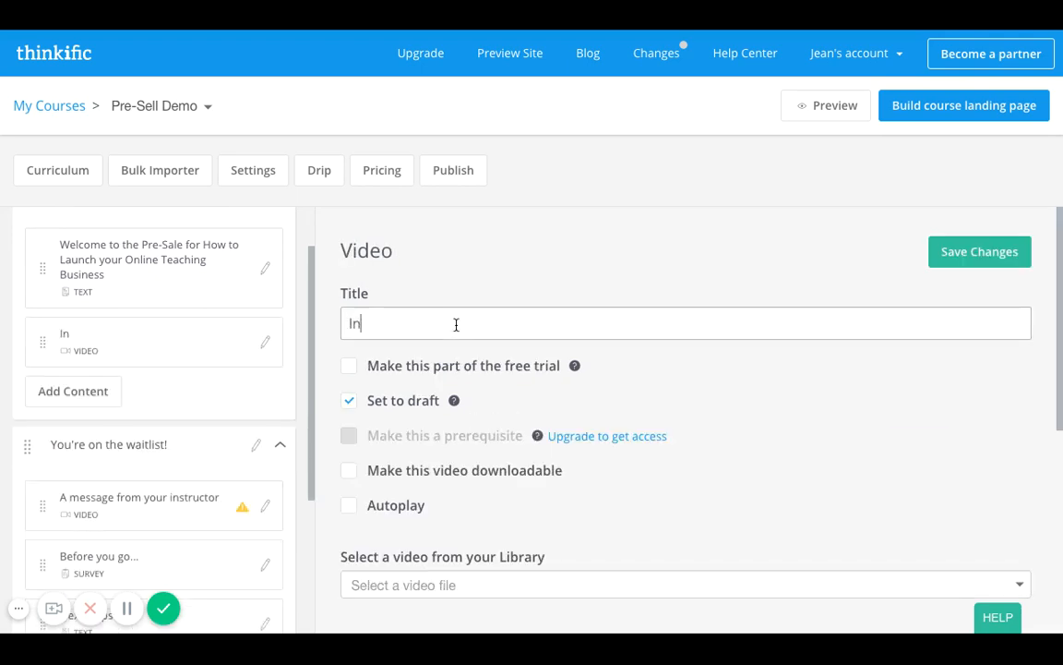
key(BackSpace)
key(BackSpace)
text(Animated)
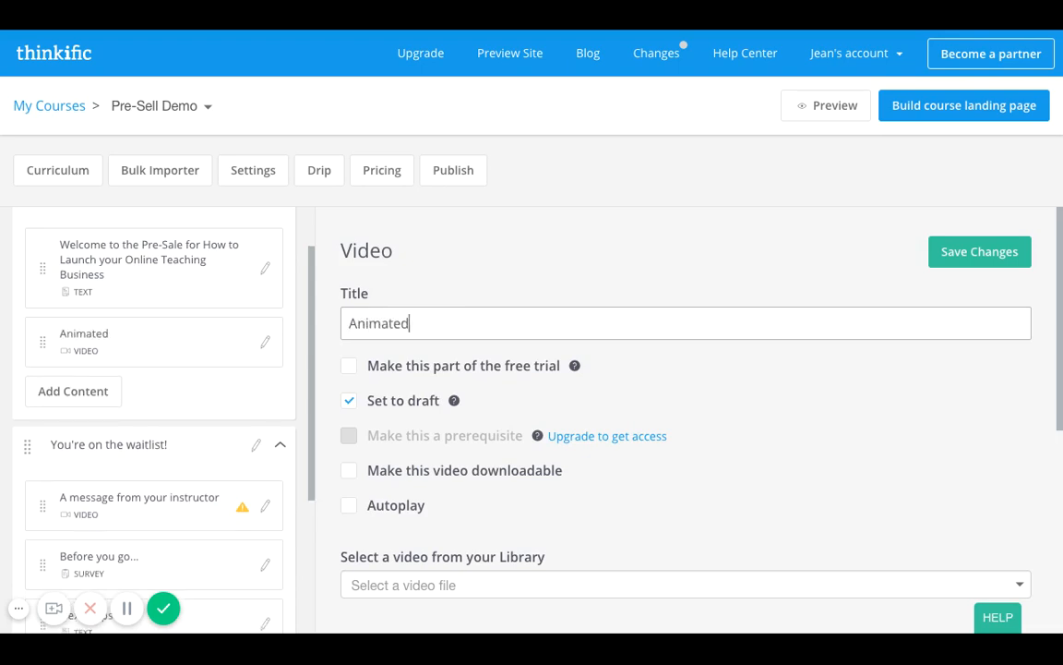
text( Video about)
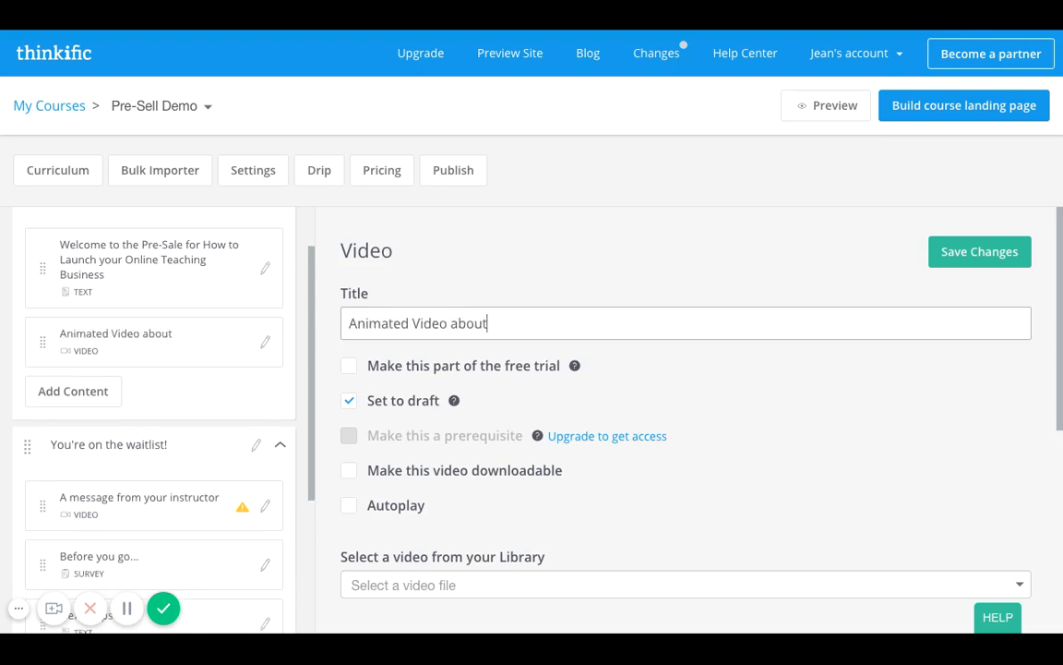
text( your Course)
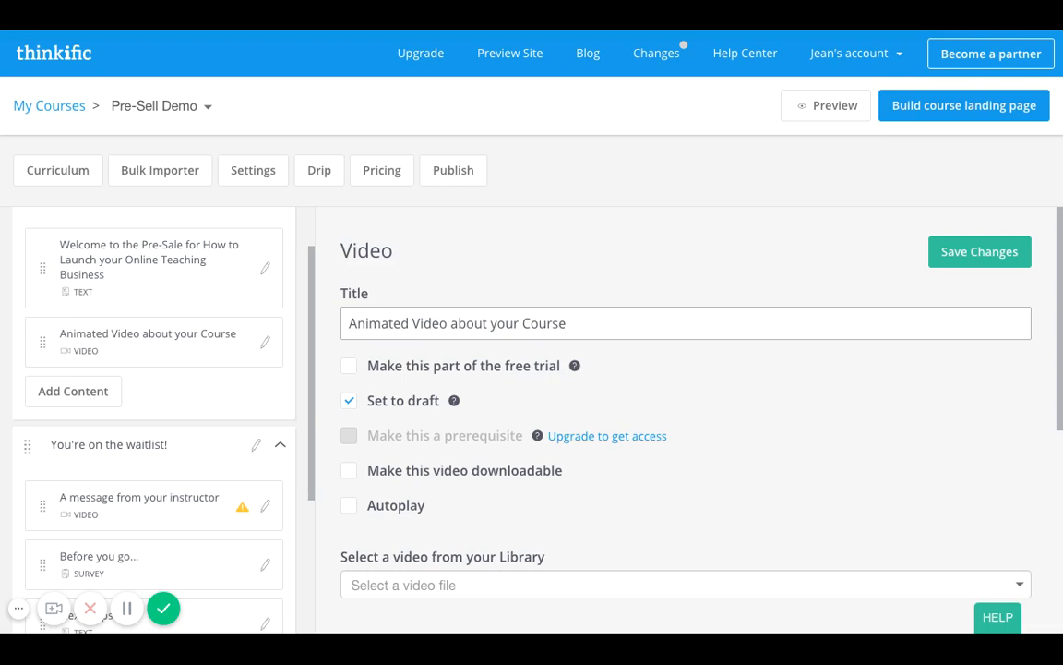
click(998, 245)
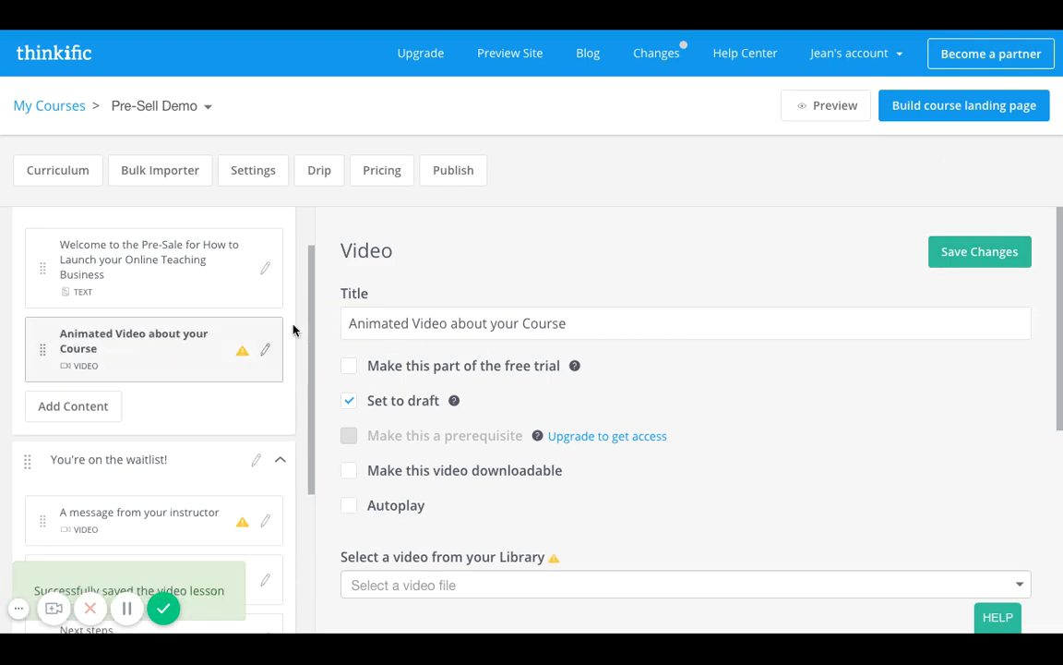
Rename the "You're on the waitlist!" chapter as "Thanks for joining the waitlist!" and save it.
scroll(195, 426, down, 1)
scroll(195, 428, down, 2)
click(150, 378)
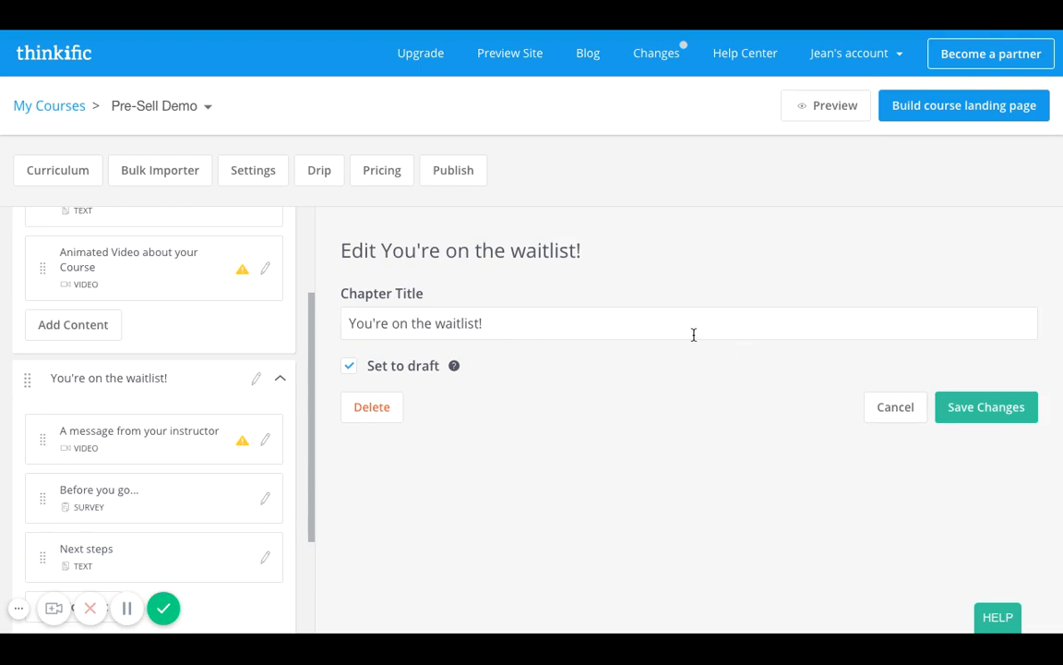
double_click(385, 323)
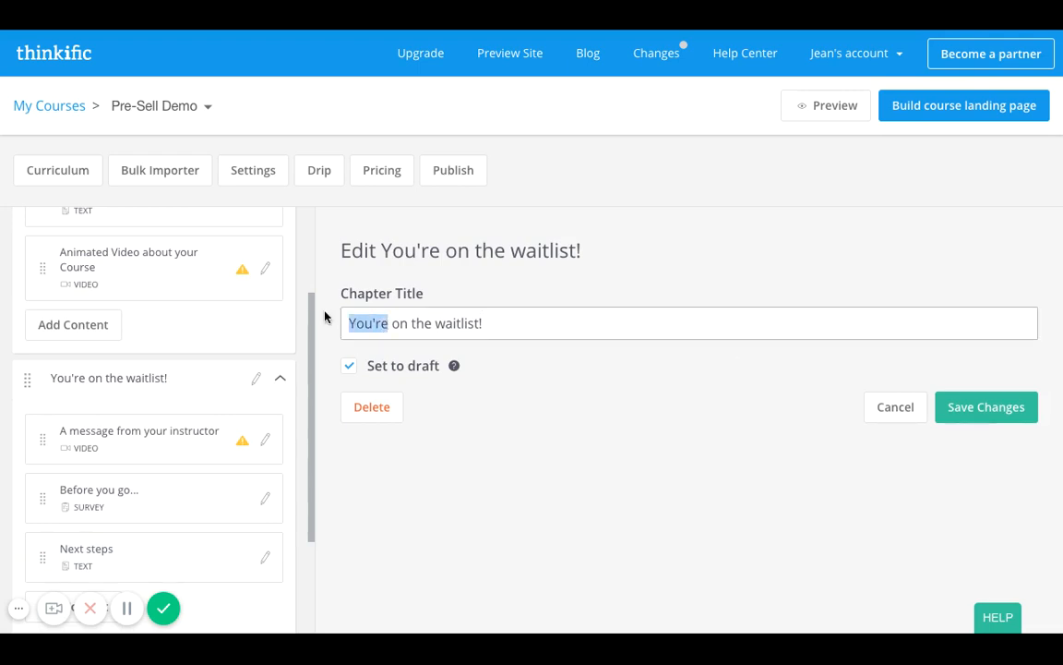
text(Thanks for joining )
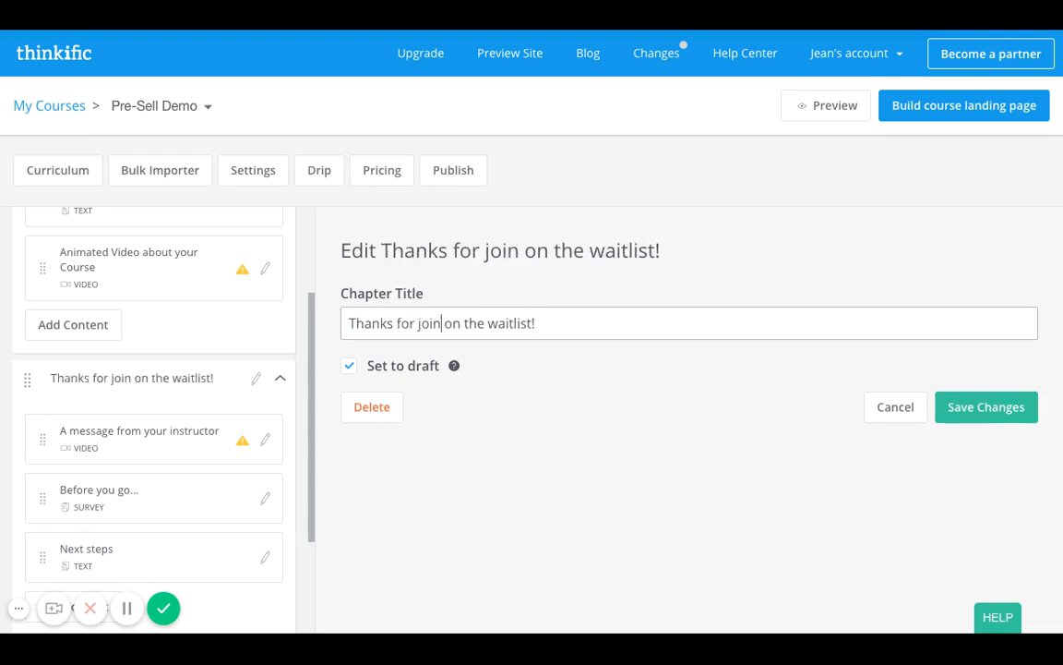
text(the)
key(Right)
key(Right)
key(Right)
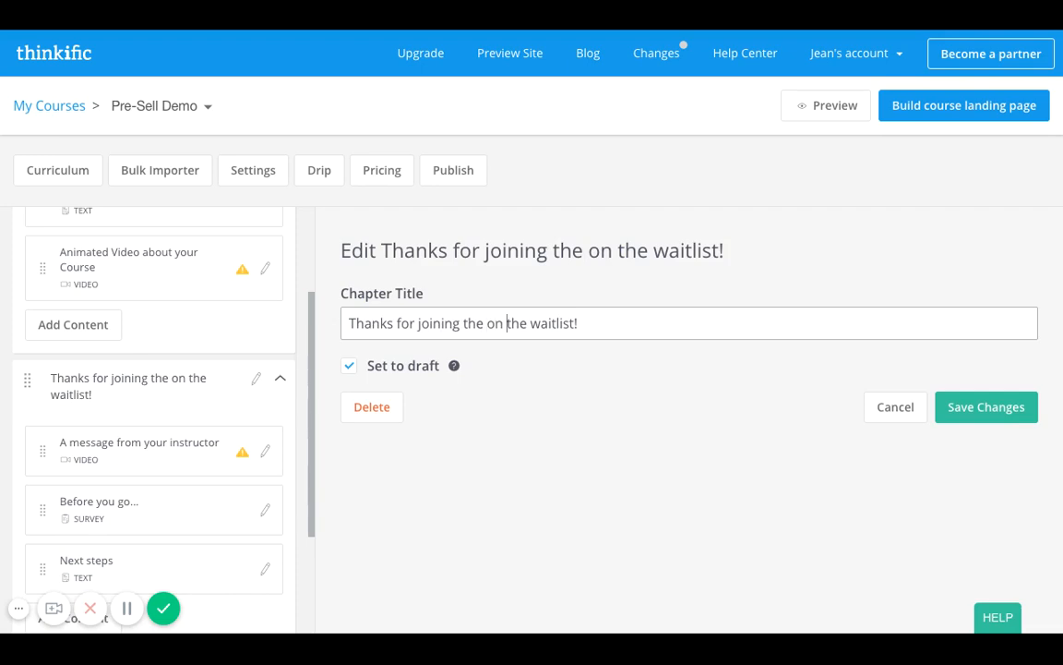
key(BackSpace)
key(BackSpace)
key(BackSpace)
key(BackSpace)
key(BackSpace)
key(BackSpace)
key(BackSpace)
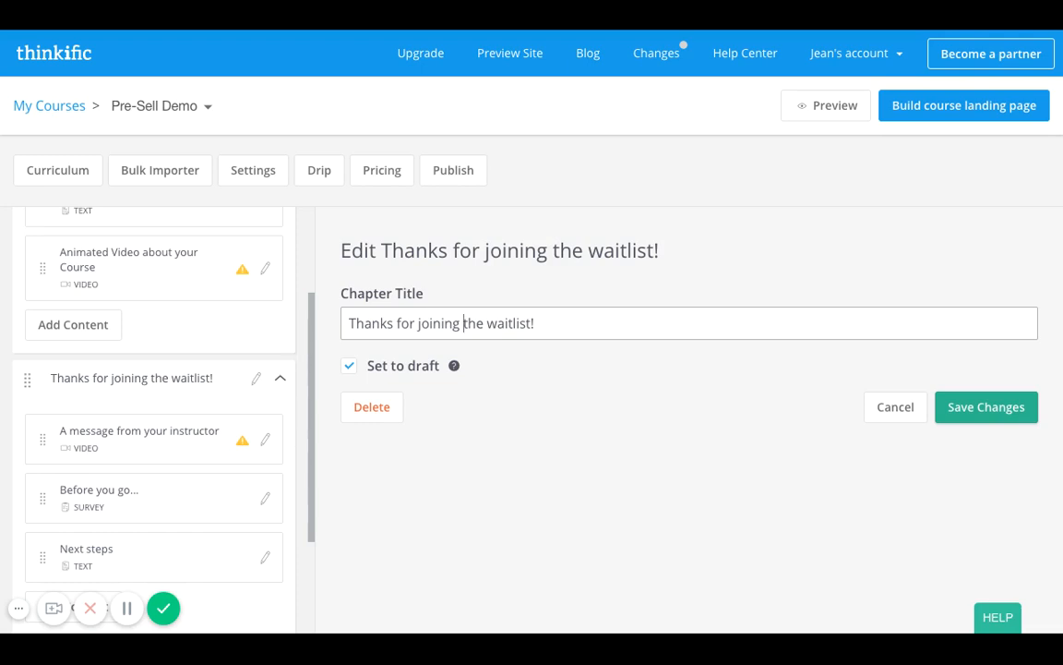
click(986, 406)
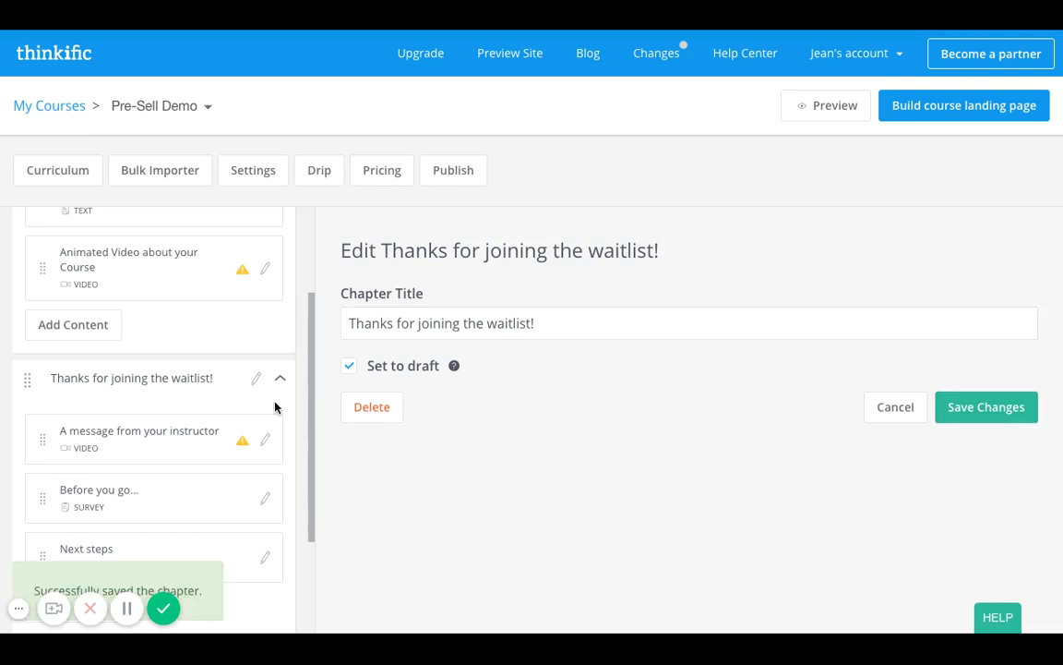
Retitle the "A message from your instructor" video lesson as "Important Announcement from your Instructor" and save it.
click(158, 435)
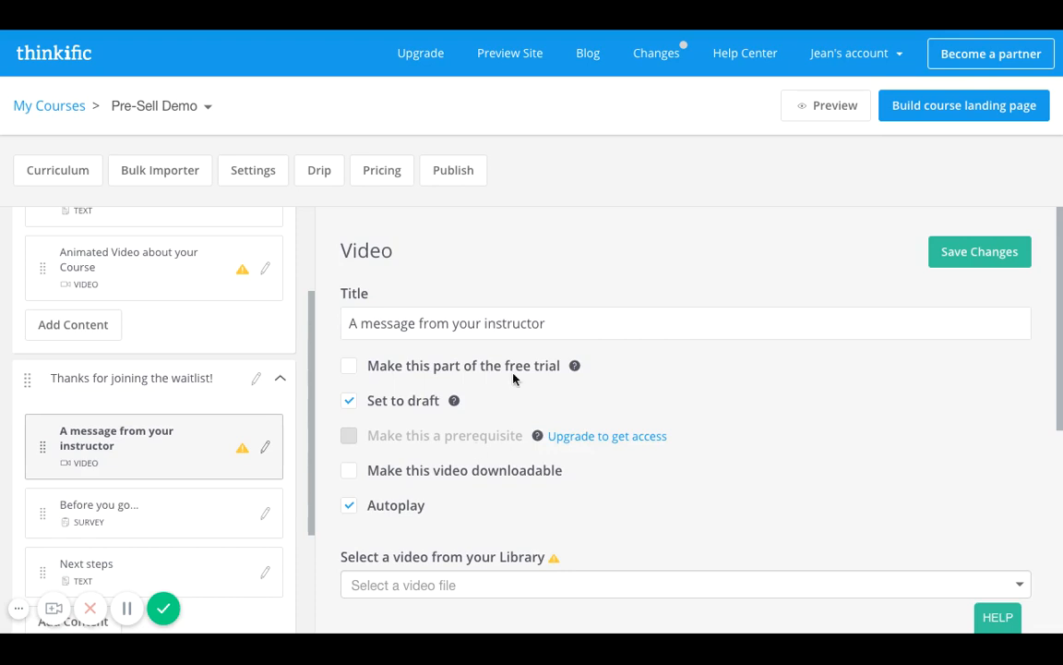
triple_click(574, 325)
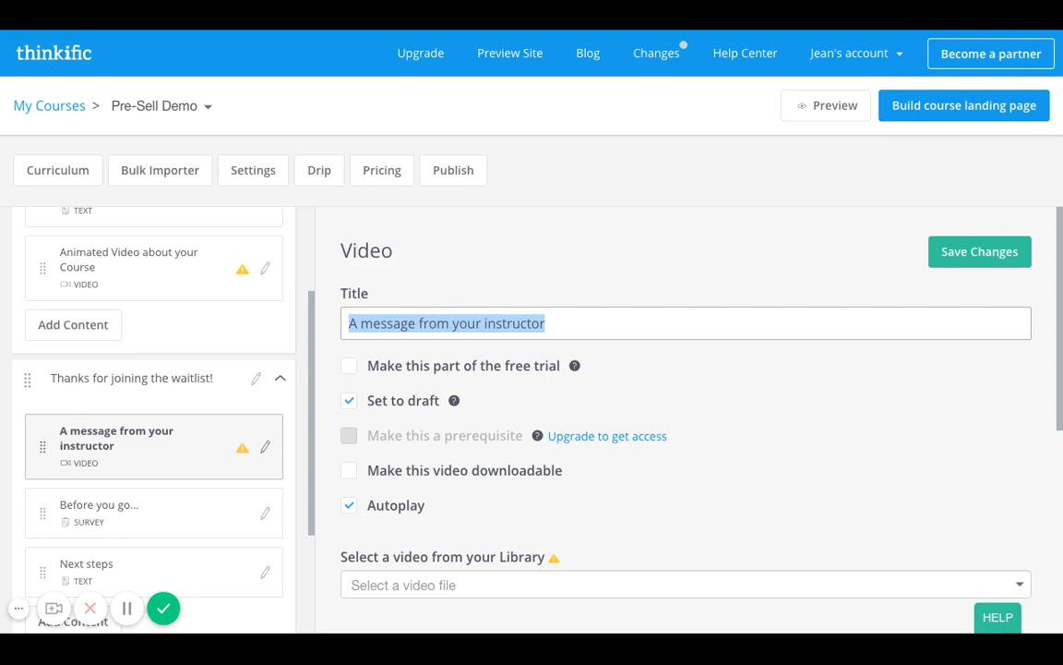
text(Message)
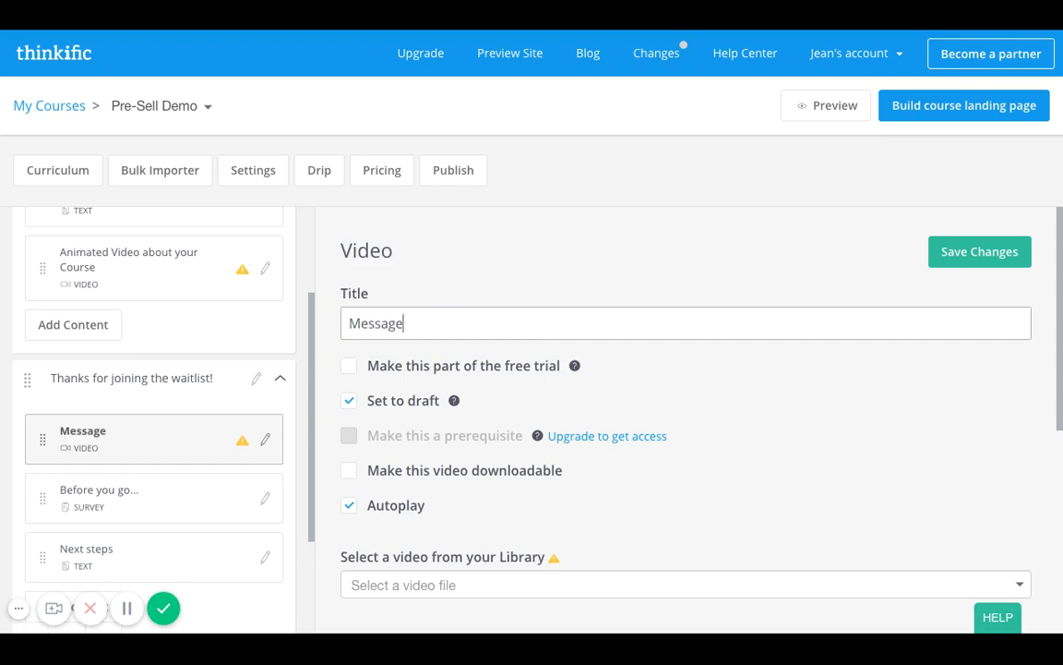
key(BackSpace)
key(BackSpace)
key(BackSpace)
key(BackSpace)
key(BackSpace)
key(BackSpace)
key(BackSpace)
text(Importan)
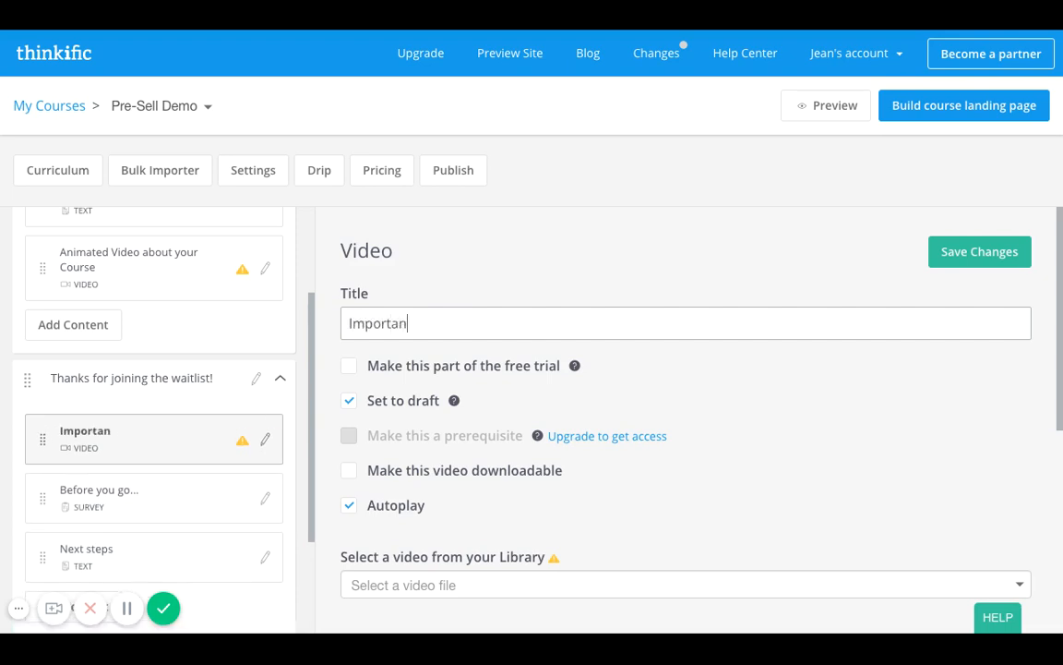
text(t Announcme)
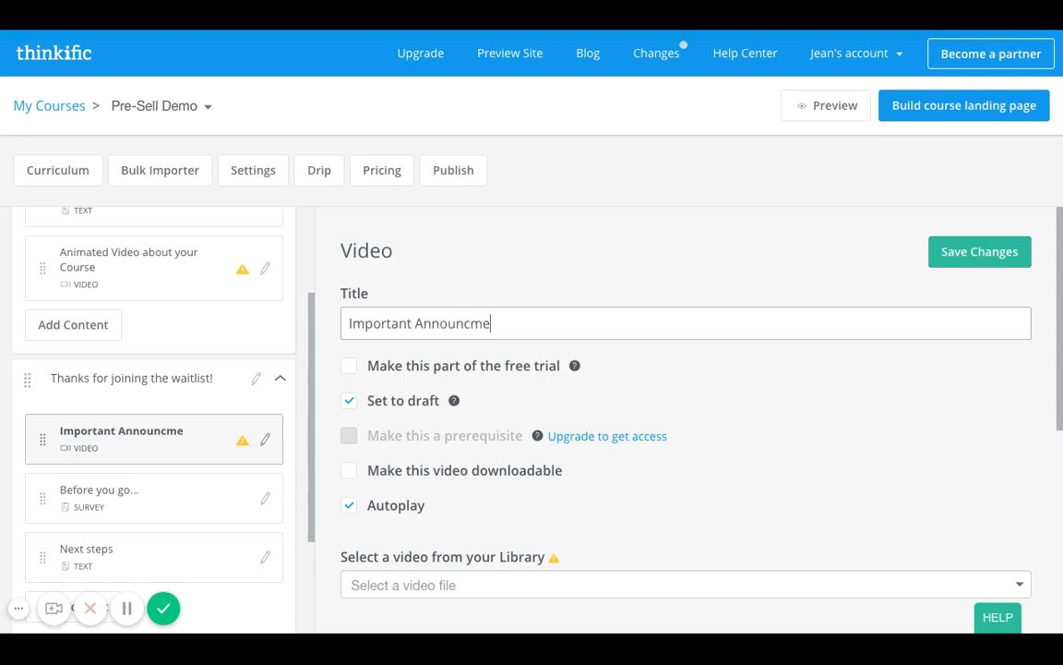
key(BackSpace)
key(BackSpace)
text(ement from your Instructor)
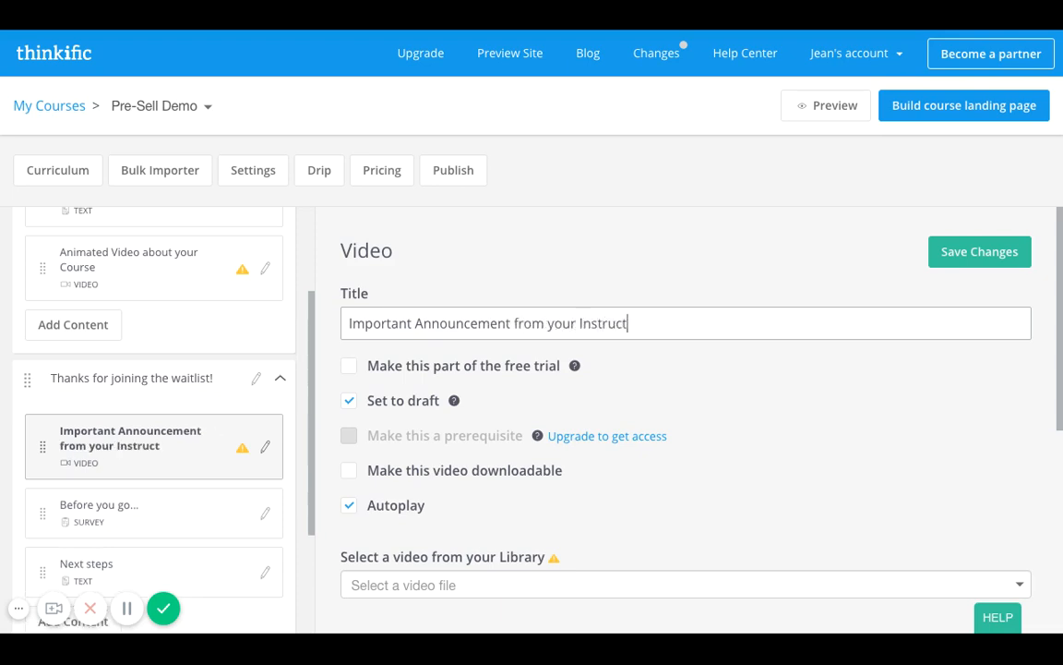
click(975, 262)
scroll(719, 470, down, 2)
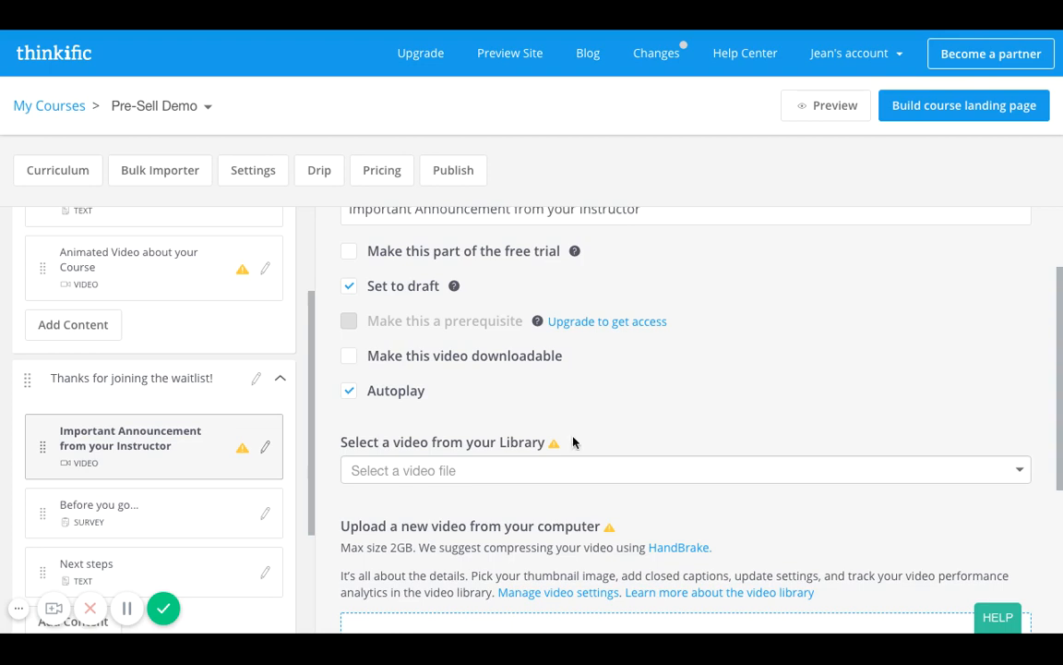
scroll(570, 434, down, 1)
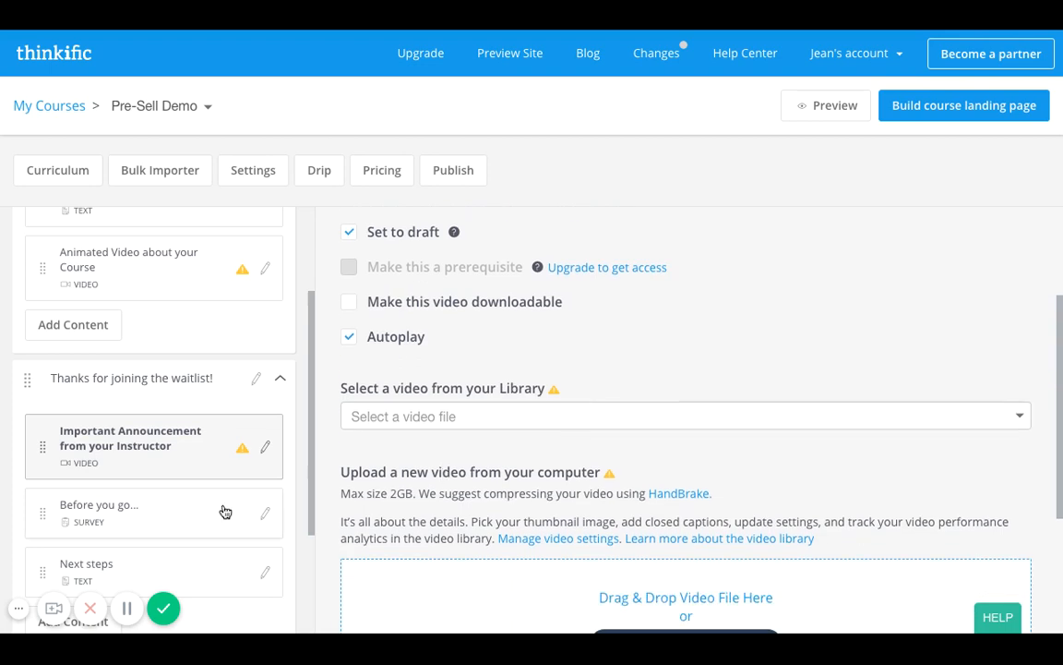
Rename the "Before you go..." survey as "Quick 3 Question Survey" and save it.
click(173, 513)
triple_click(513, 322)
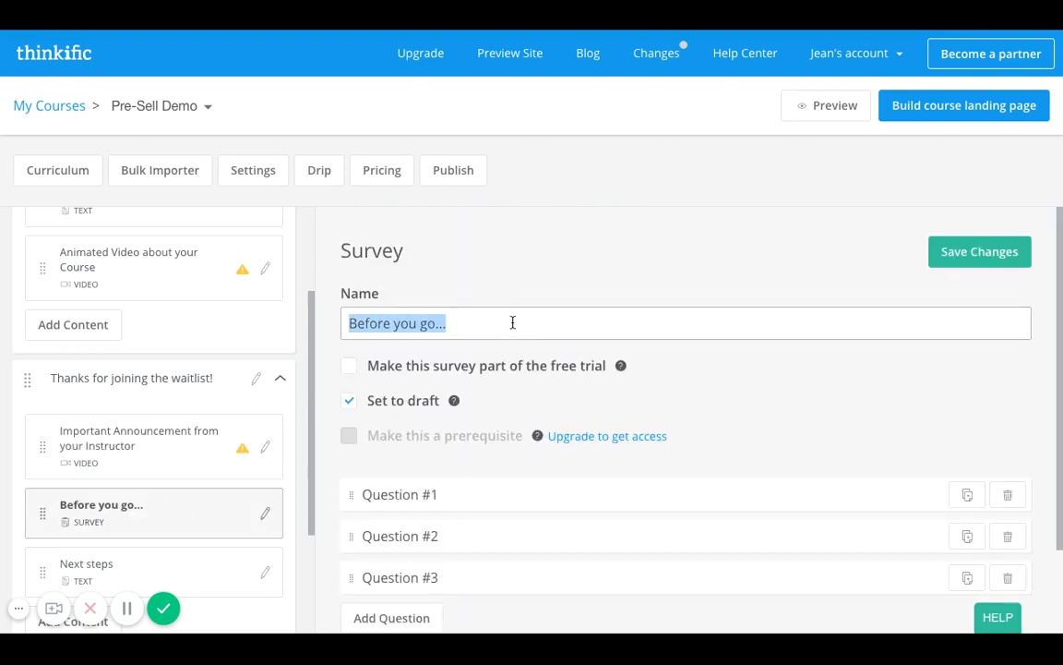
text(Quick )
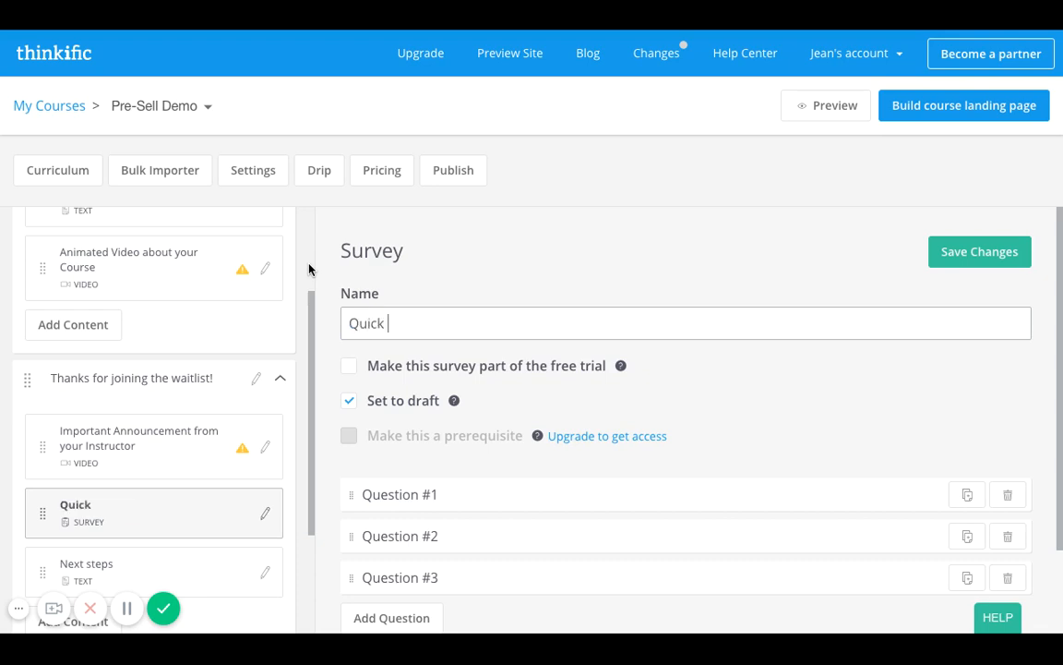
text(3 question Survey)
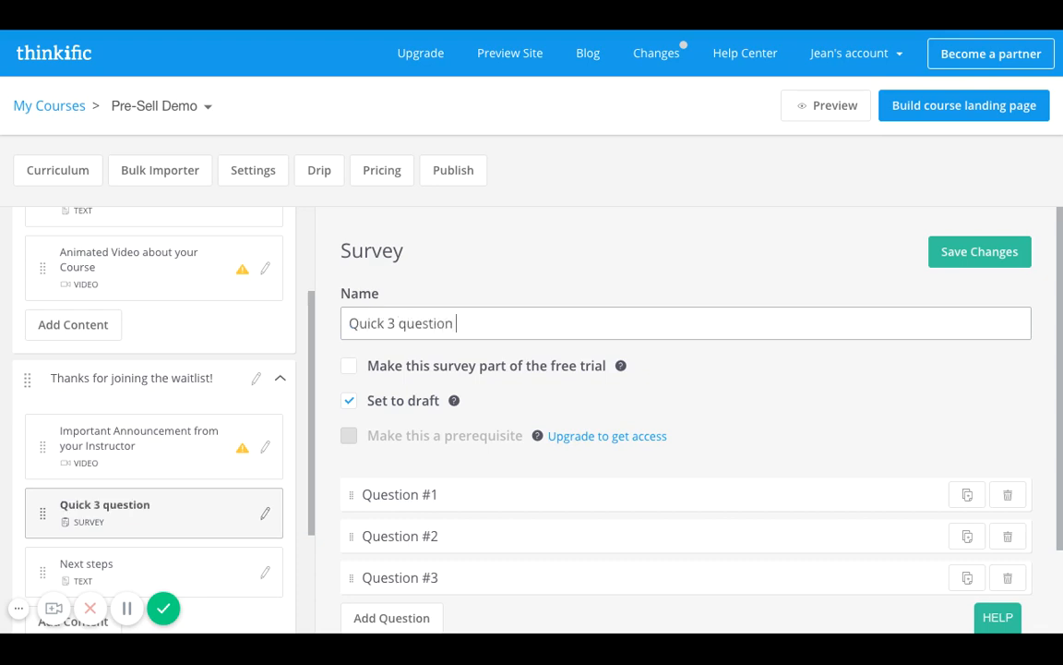
click(404, 325)
key(Delete)
text(Q)
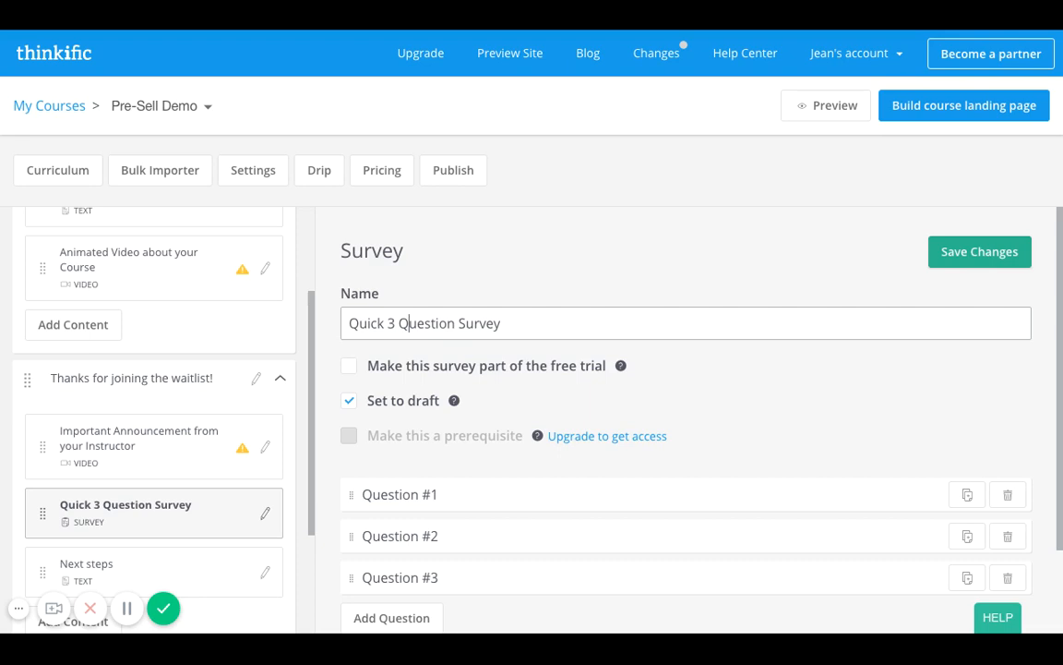
click(980, 252)
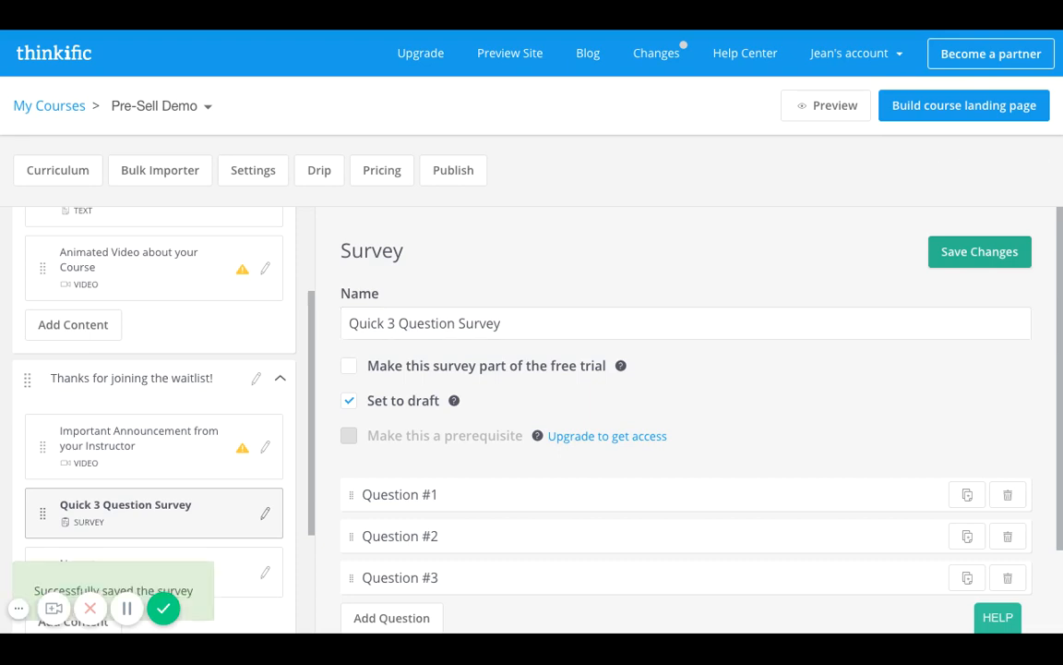
Retitle the "Next steps" text lesson as "Stay tuned for more information!".
scroll(230, 494, down, 1)
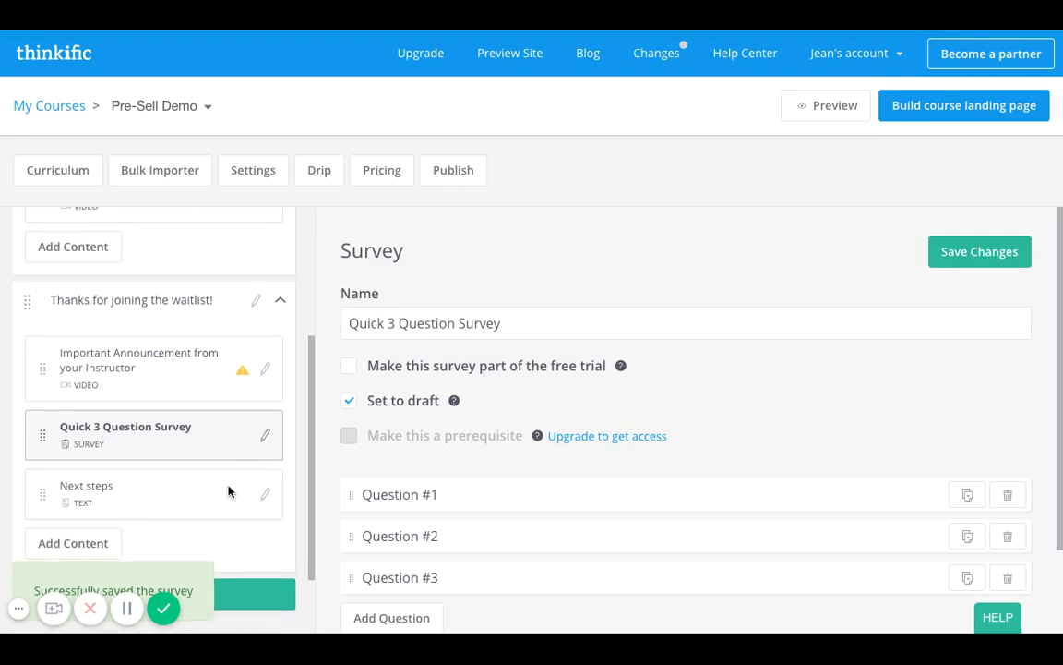
click(137, 493)
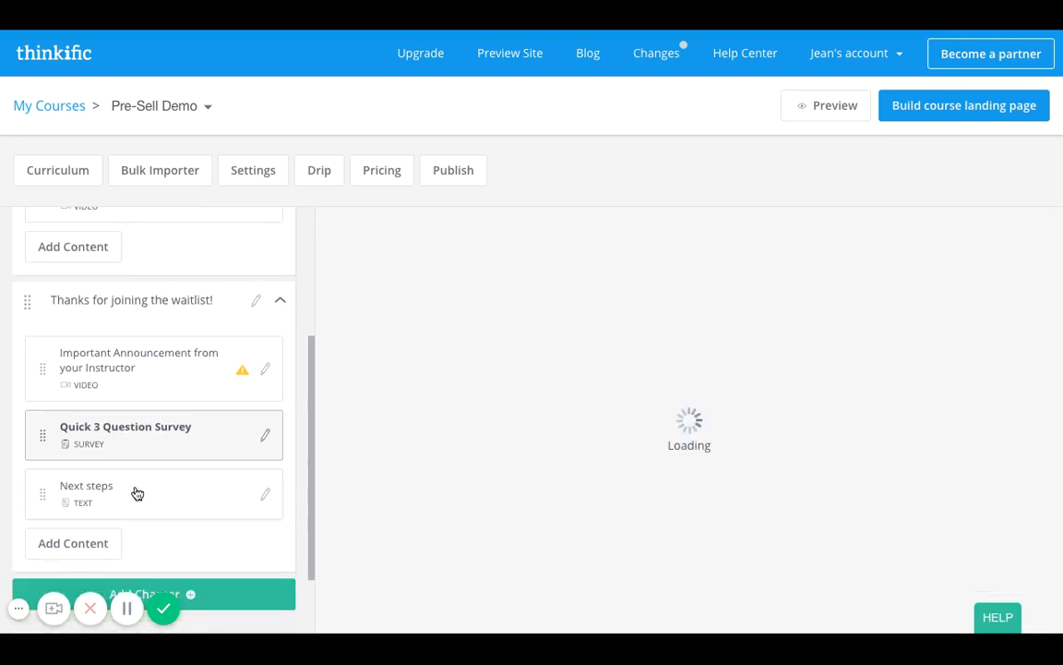
scroll(637, 499, down, 3)
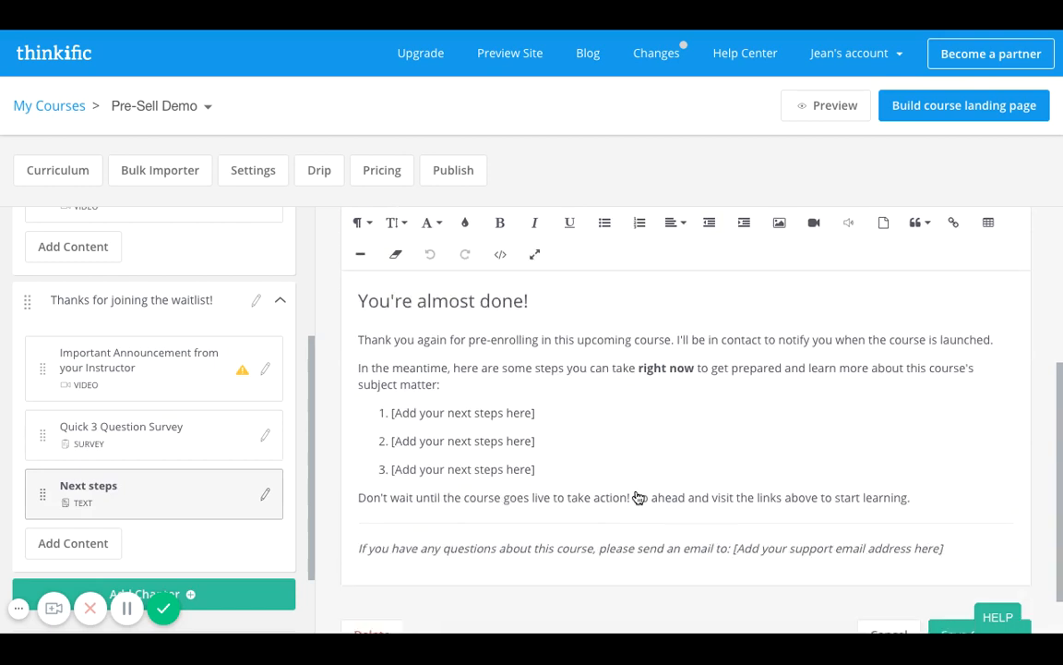
scroll(637, 499, up, 3)
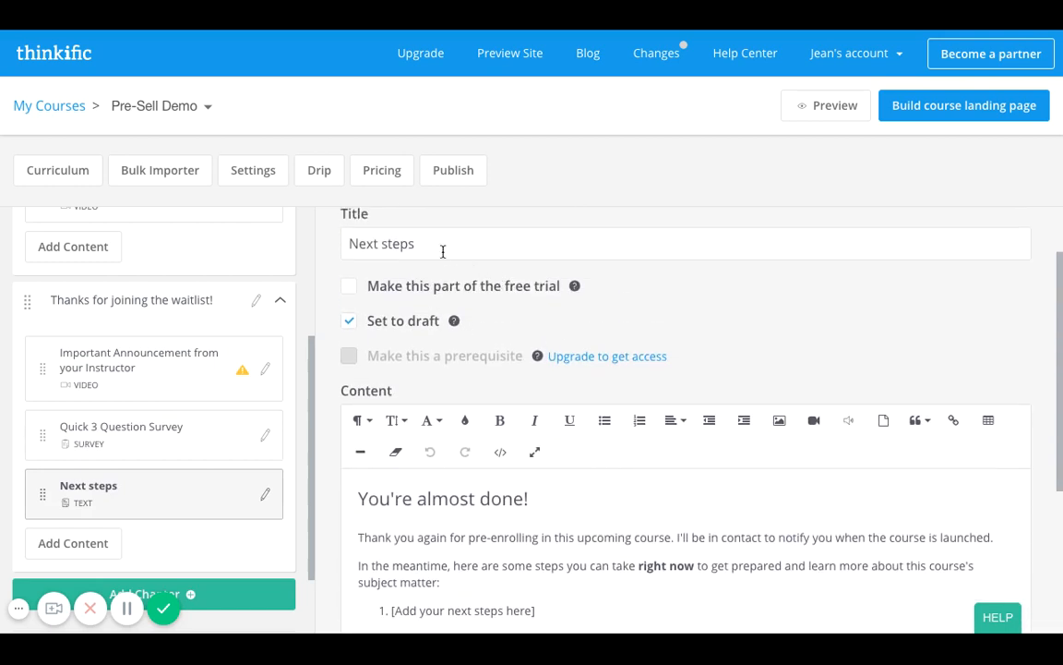
drag(366, 244, 440, 247)
key(ctrl+a)
text(Stay tuned)
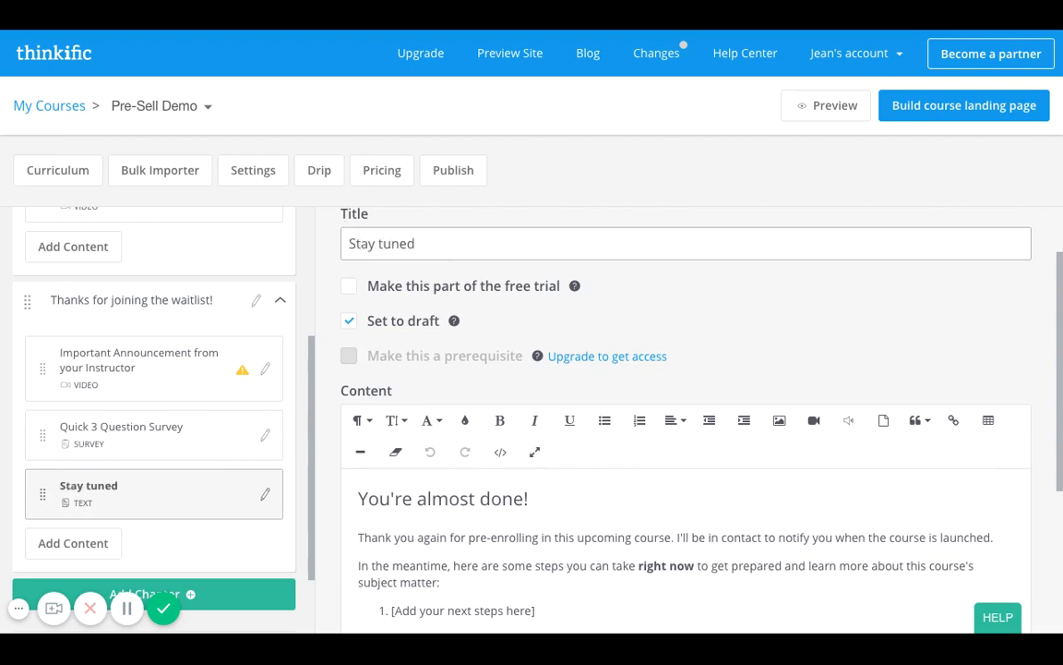
text( for more information!)
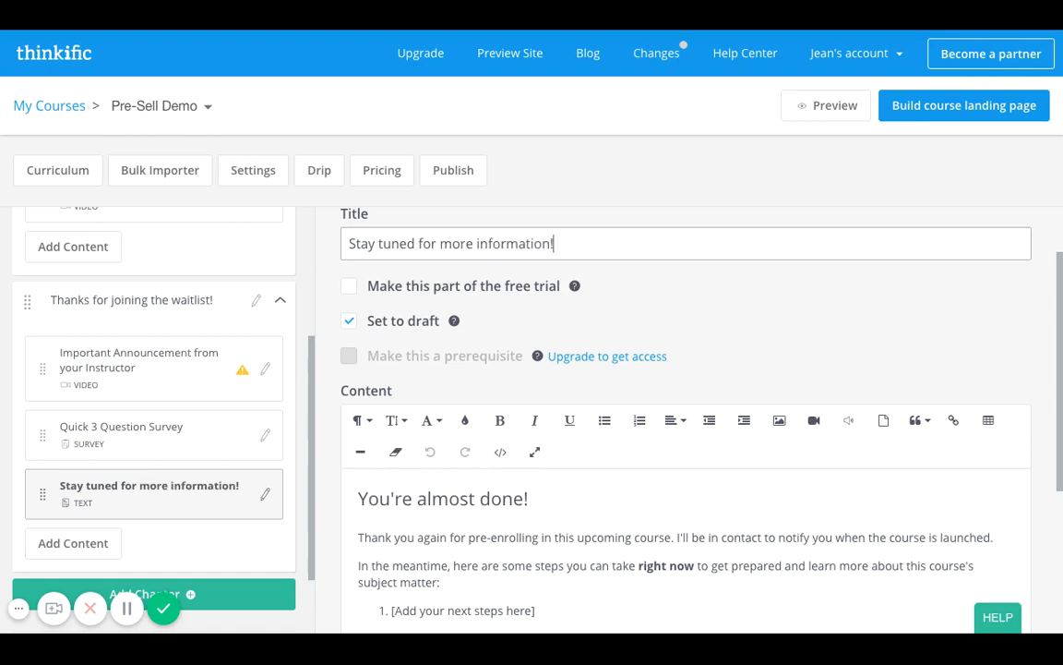
Replace the first next-steps placeholder in the lesson's numbered list with "[Add Facebook Group Link]".
scroll(387, 368, down, 2)
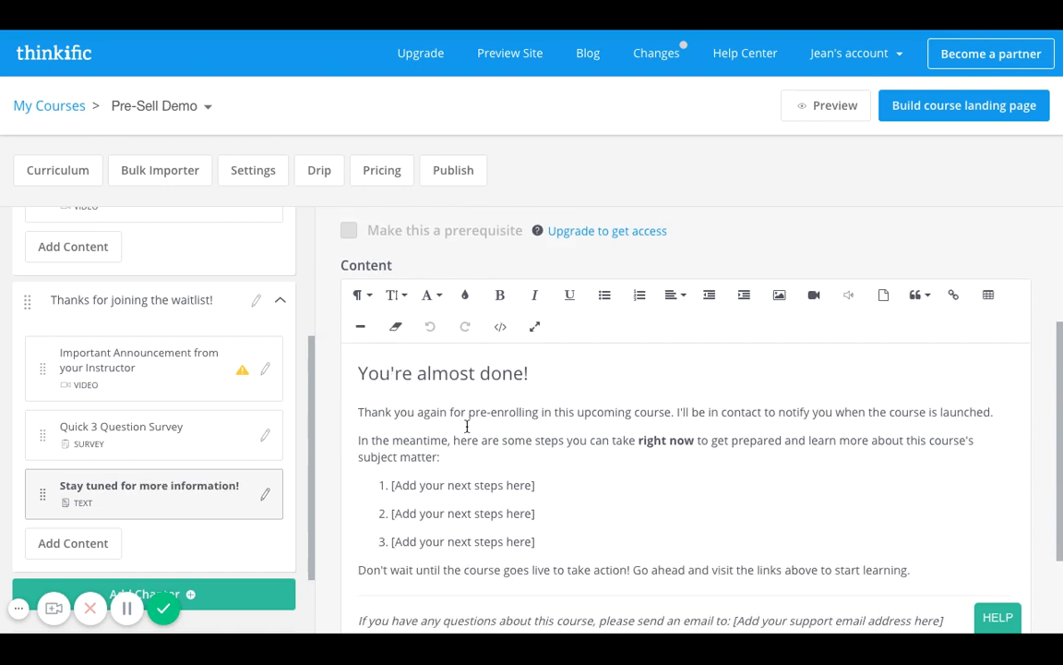
click(533, 485)
key(shift+Left)
key(shift+Left)
key(shift+Left)
key(shift+Left)
key(shift+Left)
key(shift+Left)
key(shift+Left)
key(shift+Left)
key(shift+Left)
key(shift+Left)
key(shift+Left)
key(shift+Left)
key(shift+Left)
key(shift+Left)
key(shift+Left)
key(shift+Left)
key(shift+Left)
key(shift+Left)
key(shift+Left)
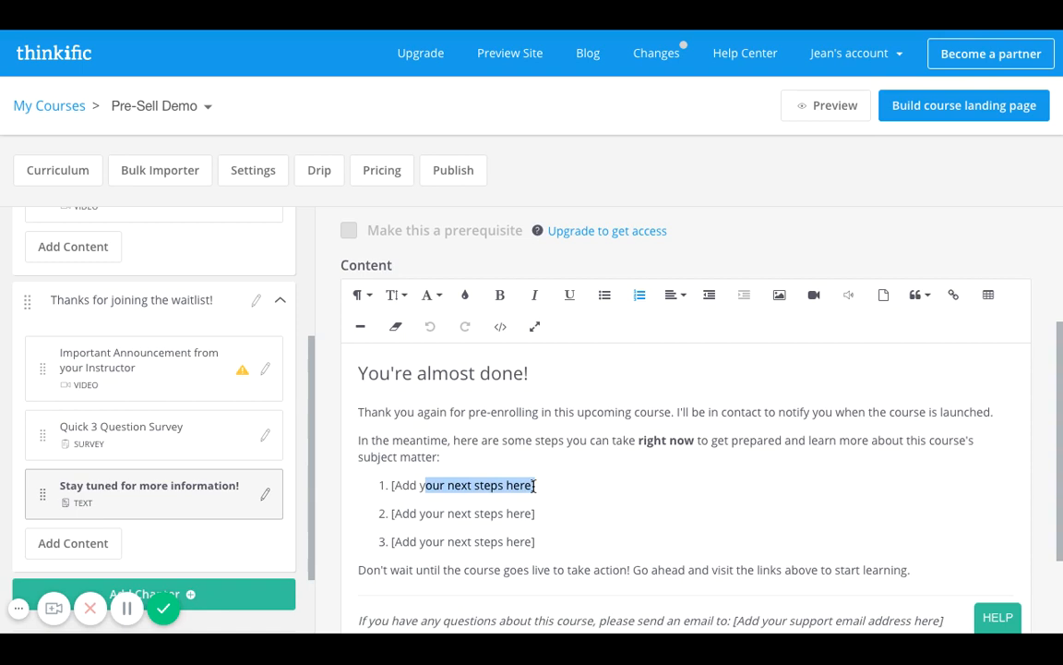
key(shift+Left)
key(BackSpace)
text(Facebook )
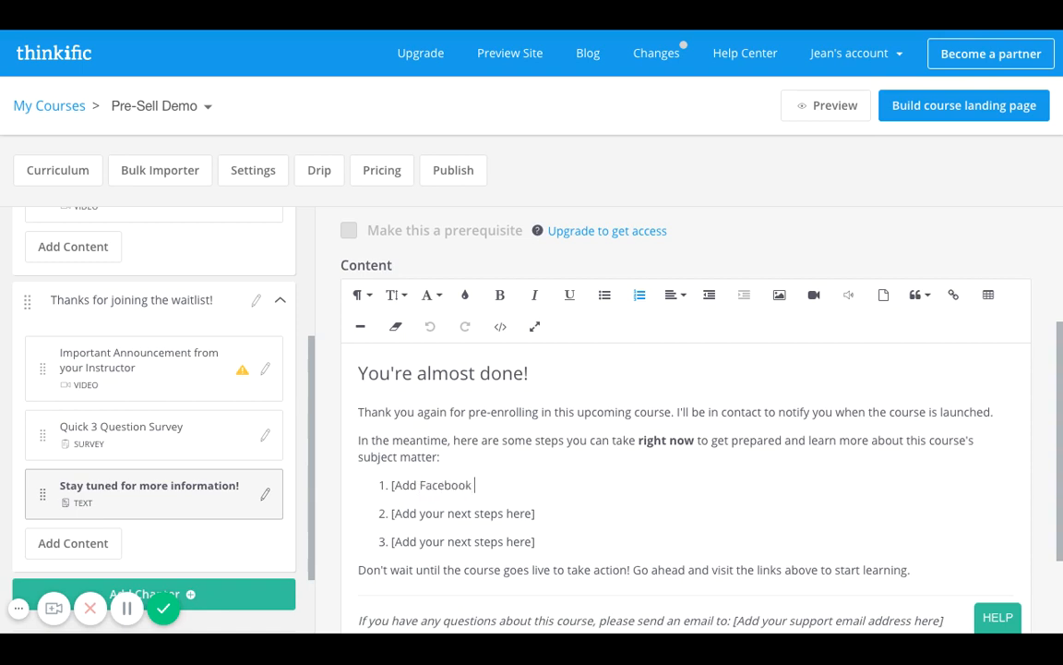
text(Group Link])
Change the second item of the numbered list to "[Add your Instagram Page Link]".
click(532, 510)
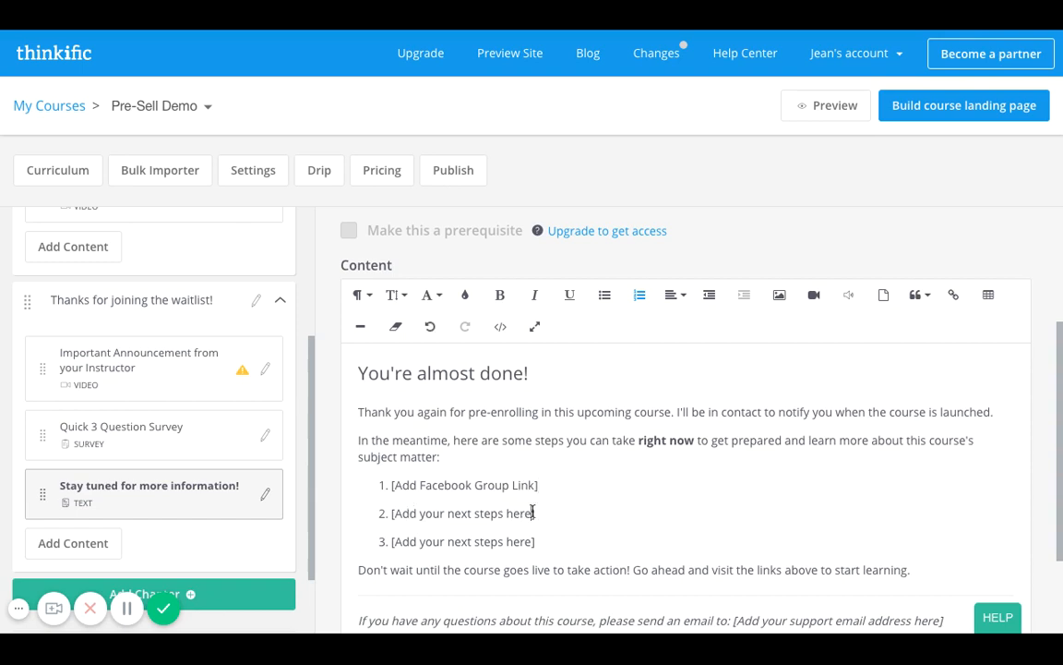
key(shift+Left)
key(shift+Left)
key(shift+Left)
key(shift+Left)
key(shift+Left)
key(shift+Left)
key(shift+Left)
key(shift+Left)
key(shift+Left)
key(shift+Left)
key(shift+Left)
key(shift+Left)
key(shift+Left)
key(shift+Left)
key(shift+Left)
text(Instagram )
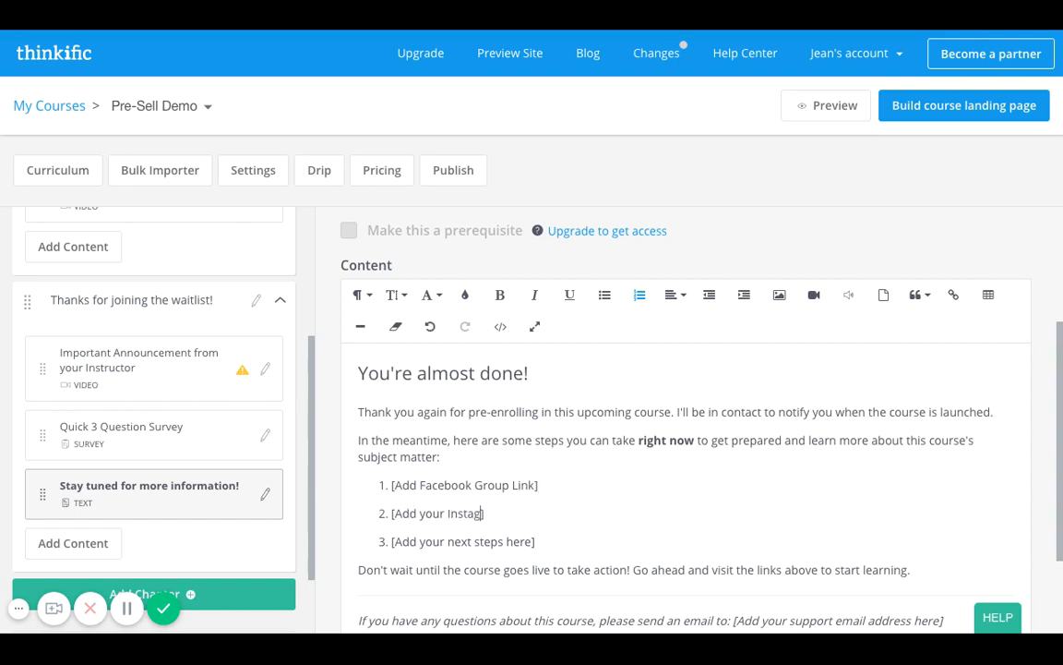
text(Page Lin)
key(BackSpace)
key(BackSpace)
key(BackSpace)
text(linkL)
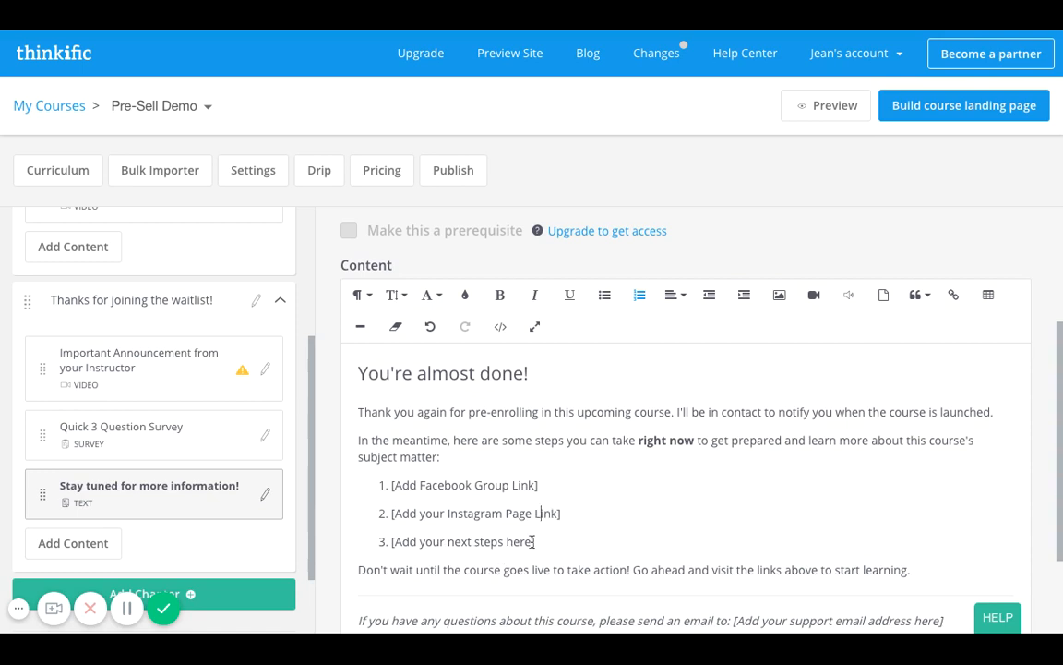
Change the third item of the numbered list to "[Add your Twitter Handle Link]".
drag(533, 543, 447, 543)
text(Twitter Handle)
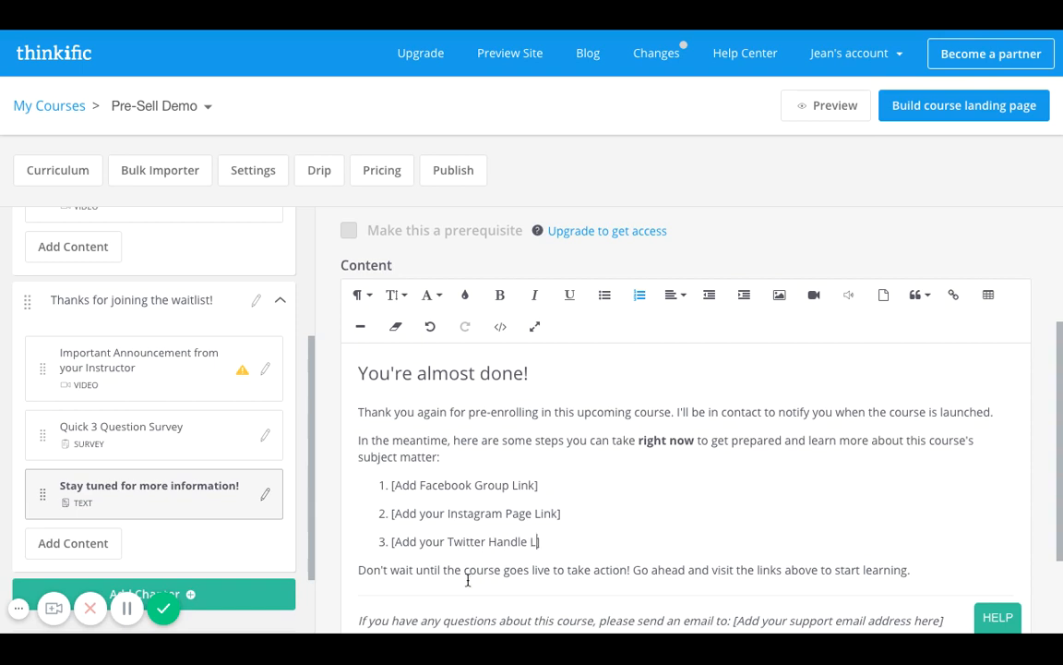
text(Link)
scroll(681, 522, down, 1)
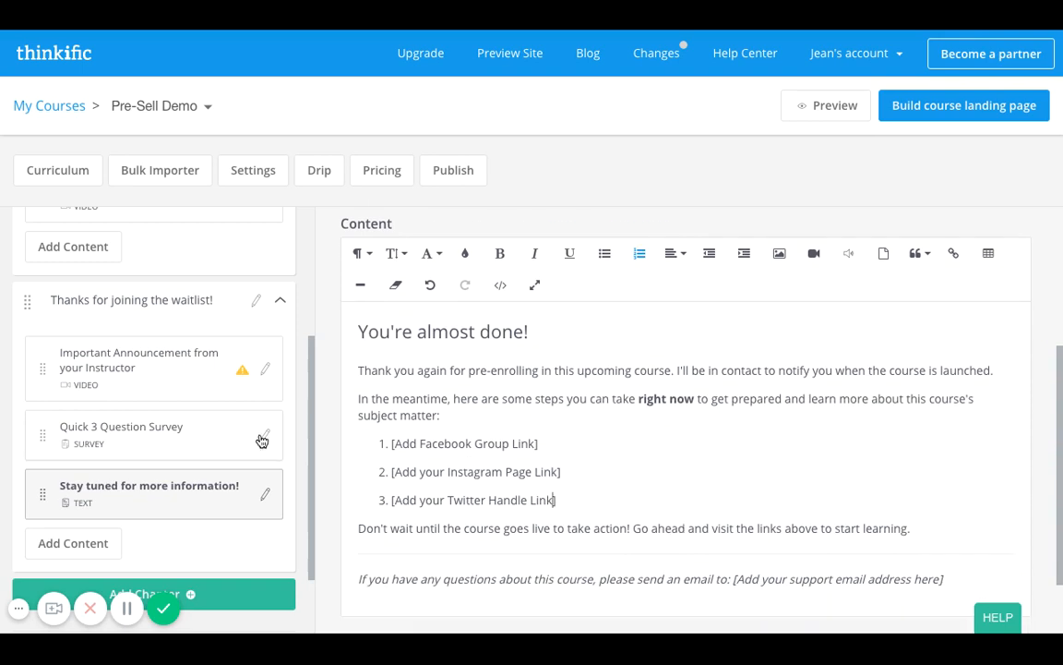
Replace the support email placeholder in the lesson's closing italic line with the instructor's email address, keeping the brackets.
scroll(187, 426, up, 1)
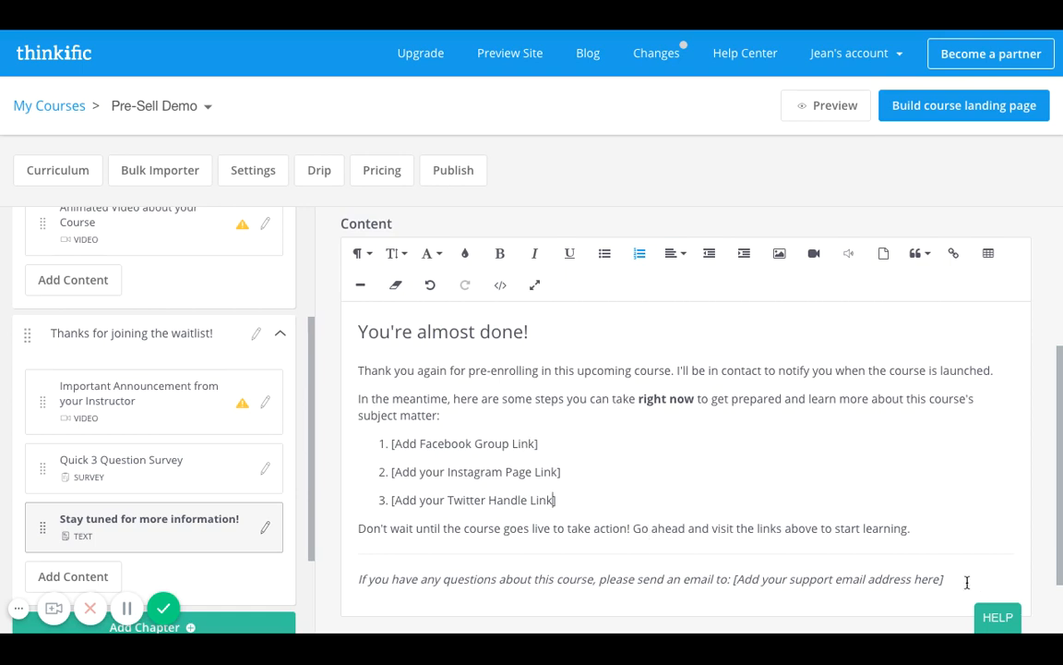
drag(941, 581, 737, 580)
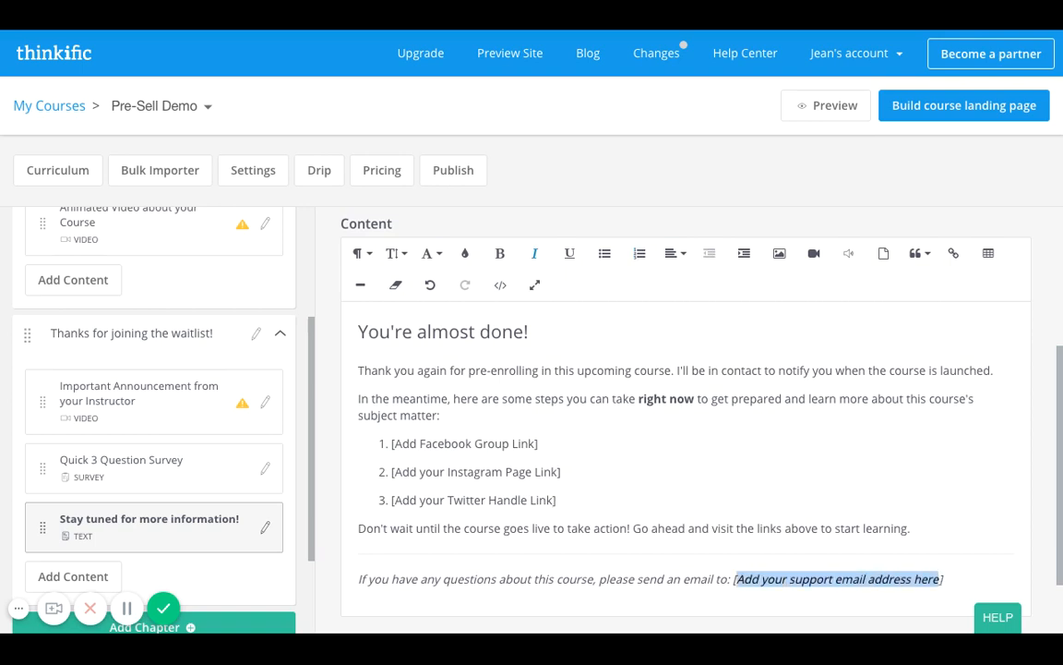
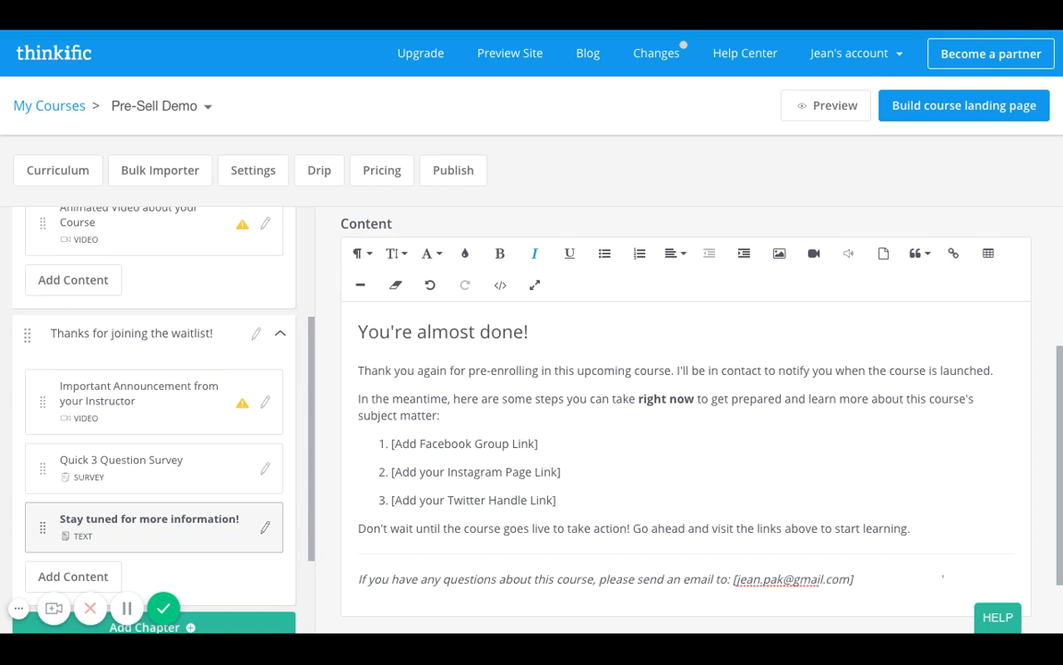
Format the "You're almost done!" heading in the Georgia font with light purple text.
scroll(658, 527, up, 3)
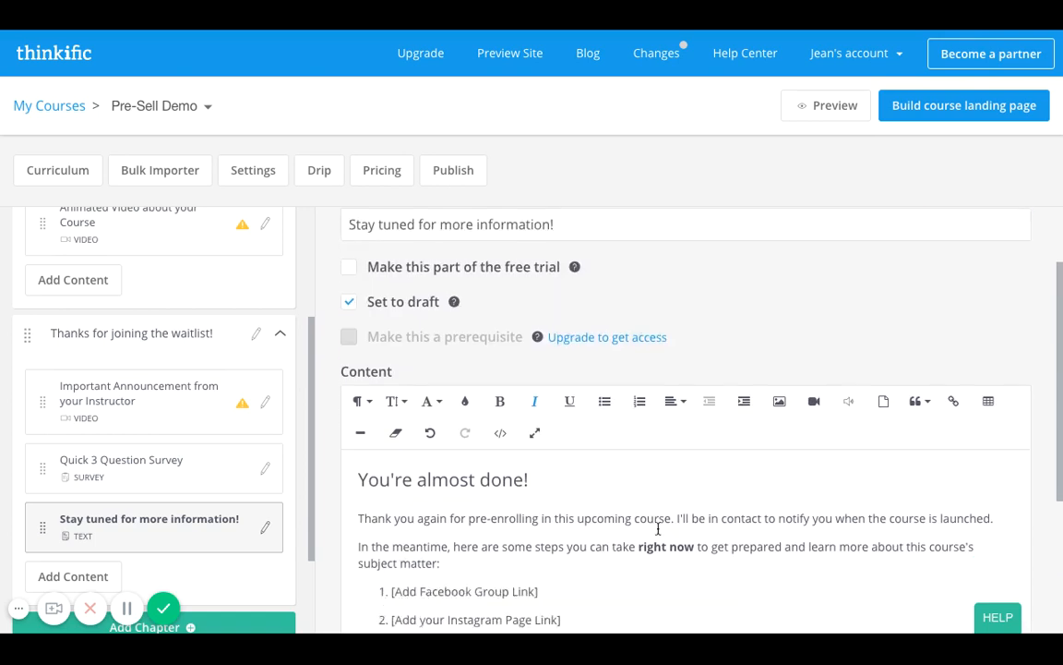
scroll(658, 527, down, 3)
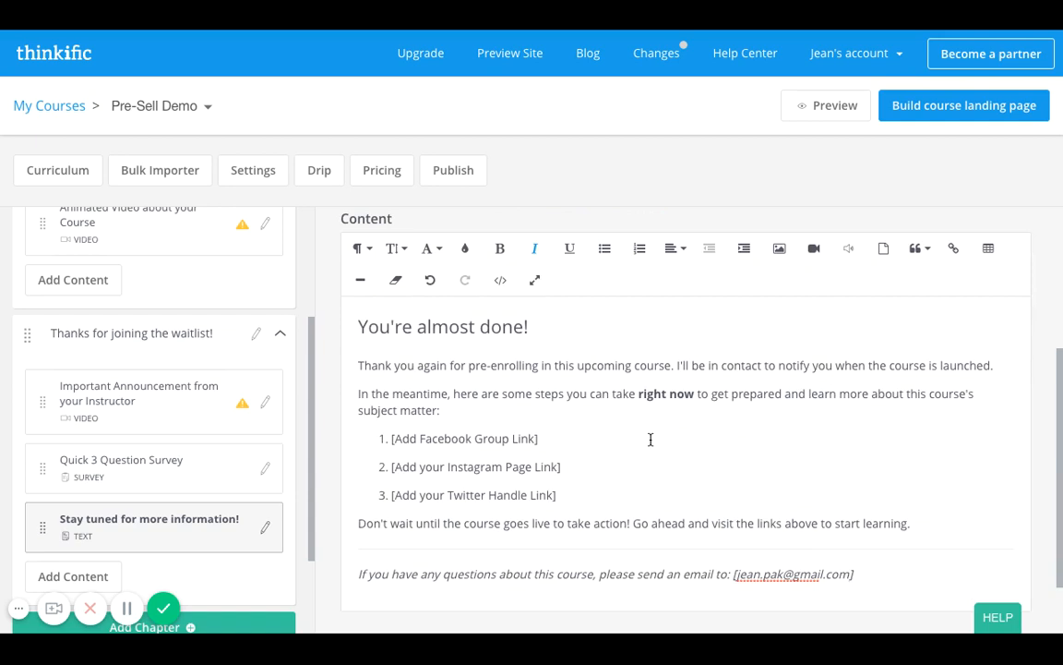
double_click(359, 326)
click(589, 330)
triple_click(557, 329)
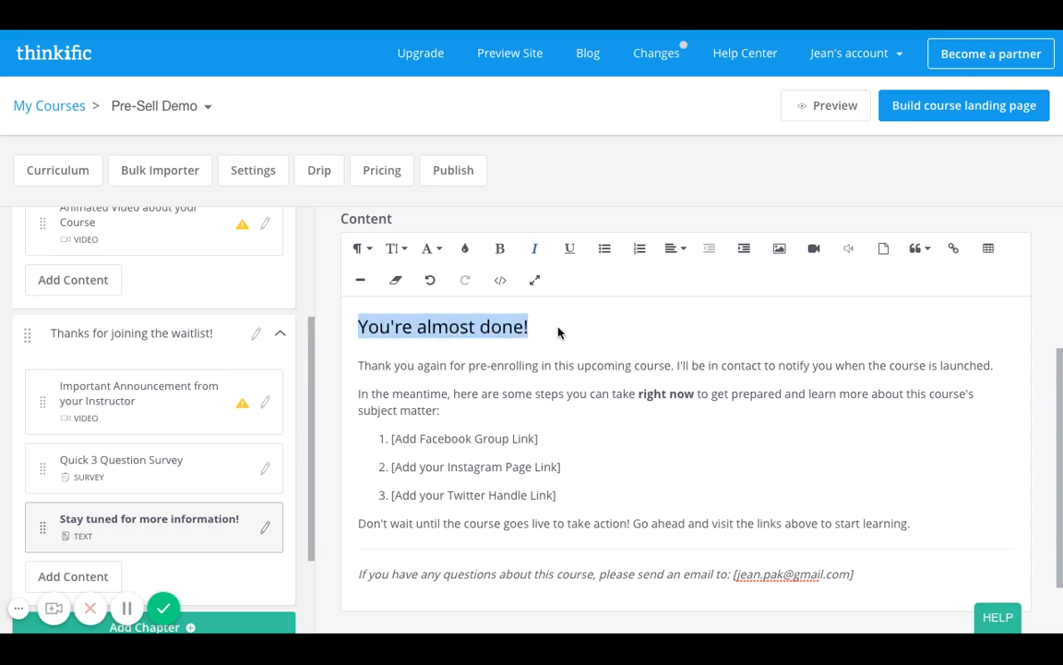
click(431, 251)
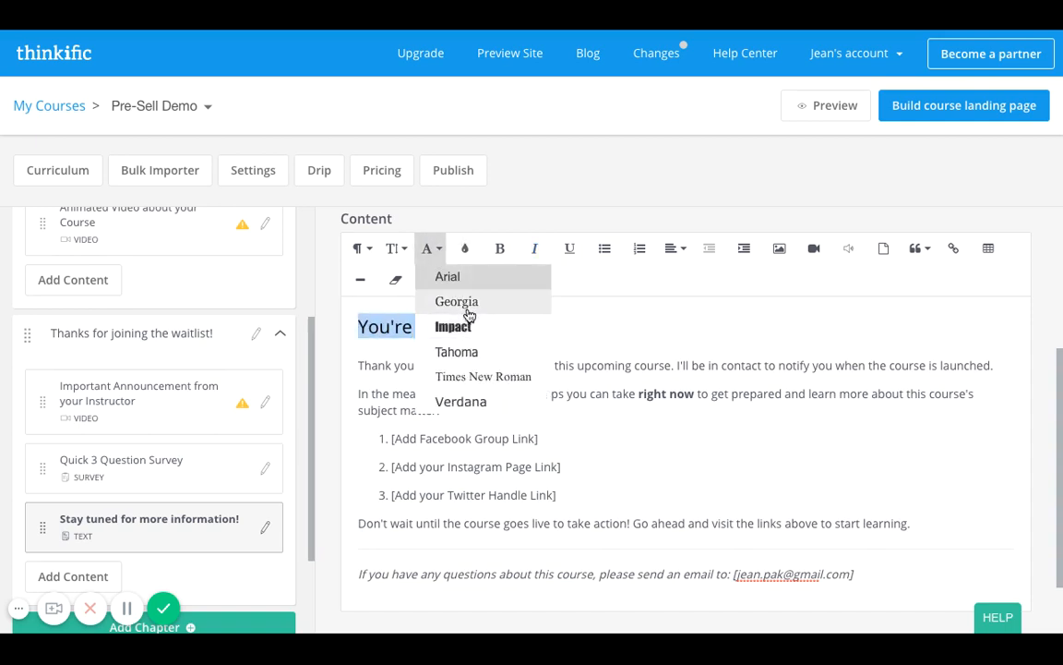
click(468, 302)
click(469, 252)
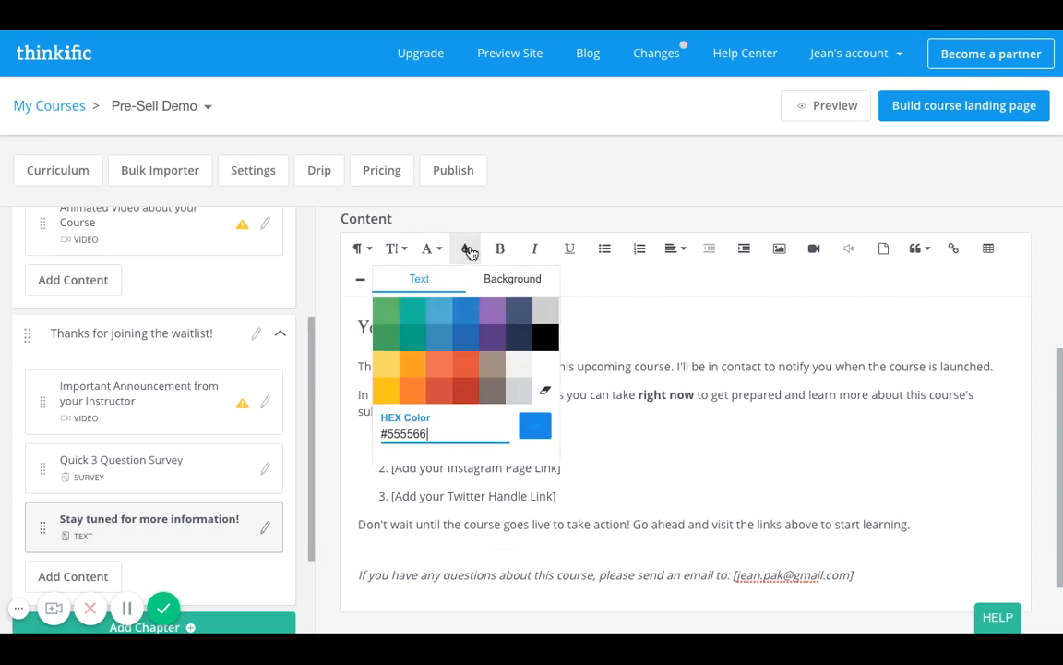
click(488, 308)
click(569, 355)
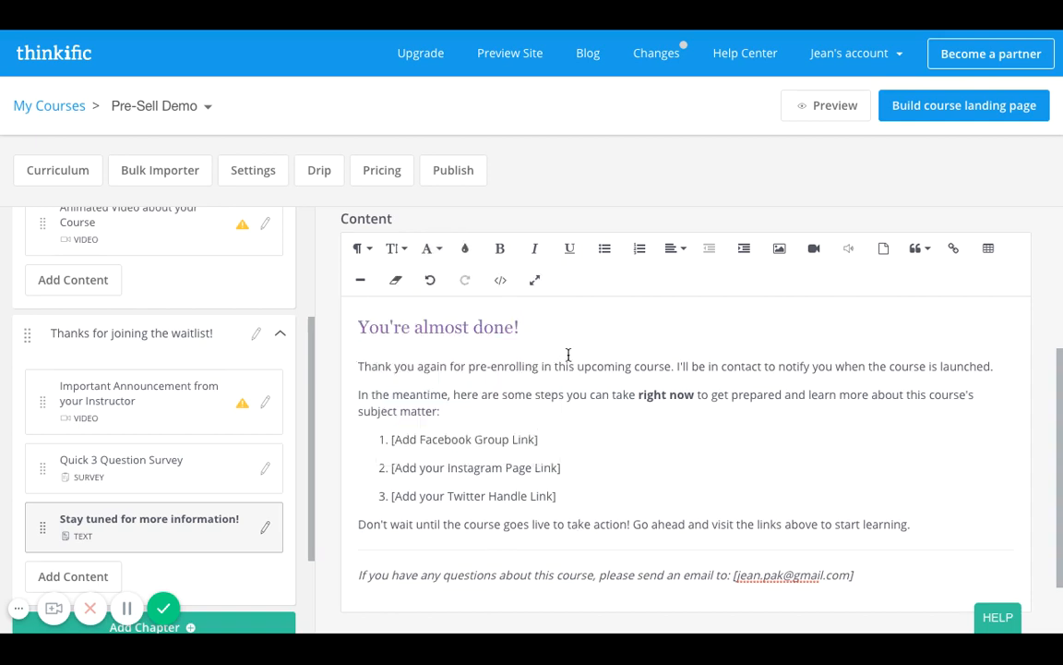
Try increasing the quote level on the lesson's body text, and decrease it again.
click(356, 367)
click(919, 250)
click(945, 278)
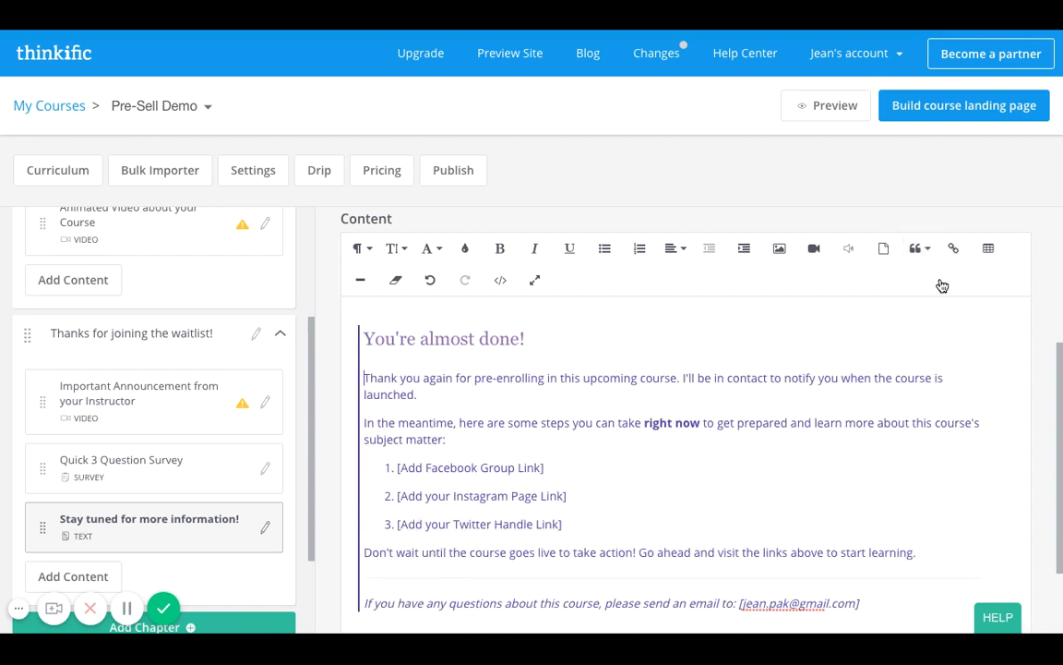
click(920, 249)
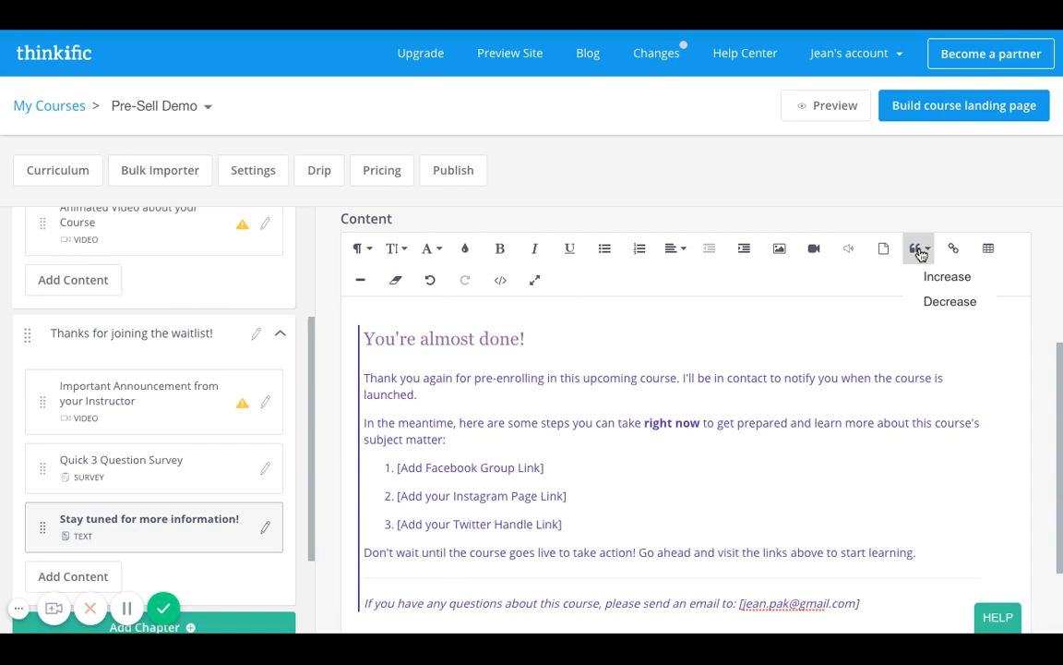
click(934, 301)
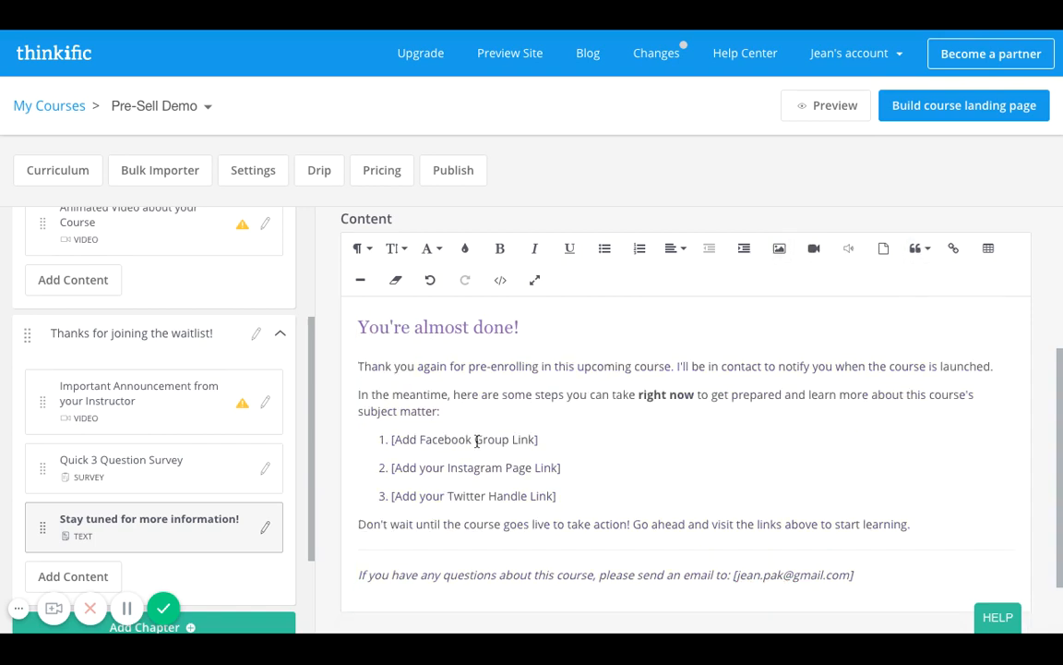
click(374, 440)
key(shift+Down)
key(shift+Down)
key(shift+Down)
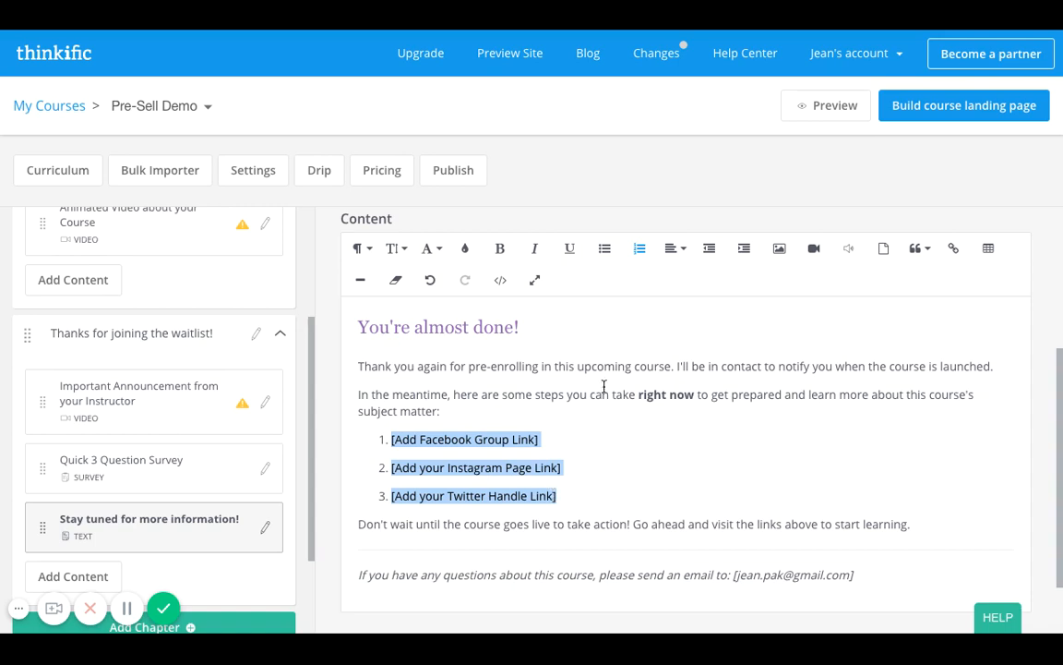
Save the changes to the "Stay tuned for more information!" text lesson.
scroll(553, 535, down, 1)
scroll(191, 541, down, 1)
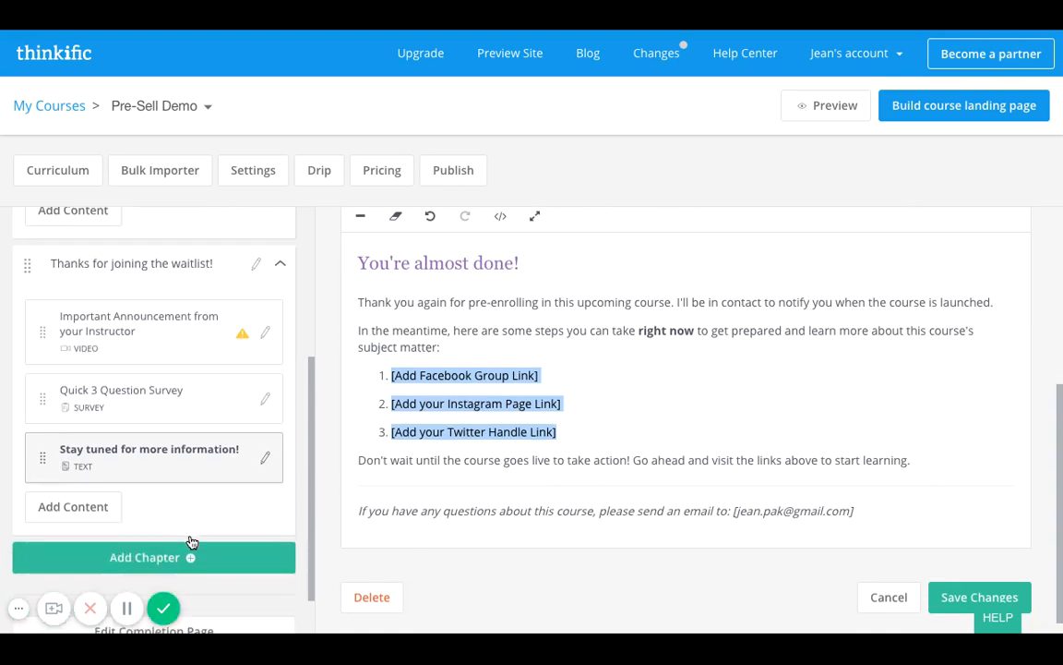
click(50, 518)
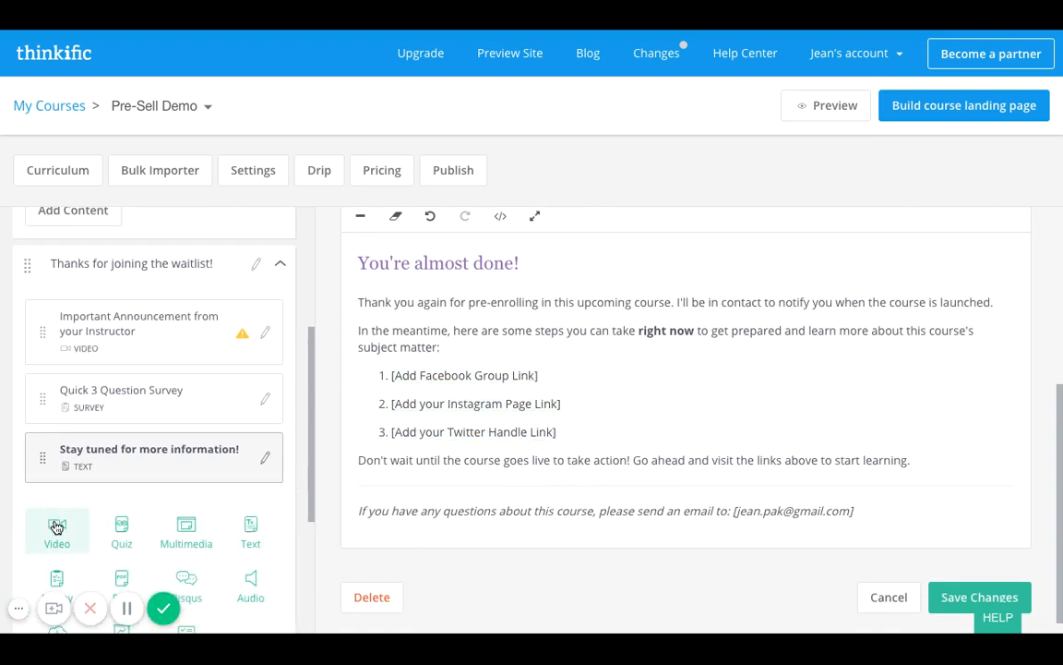
click(57, 526)
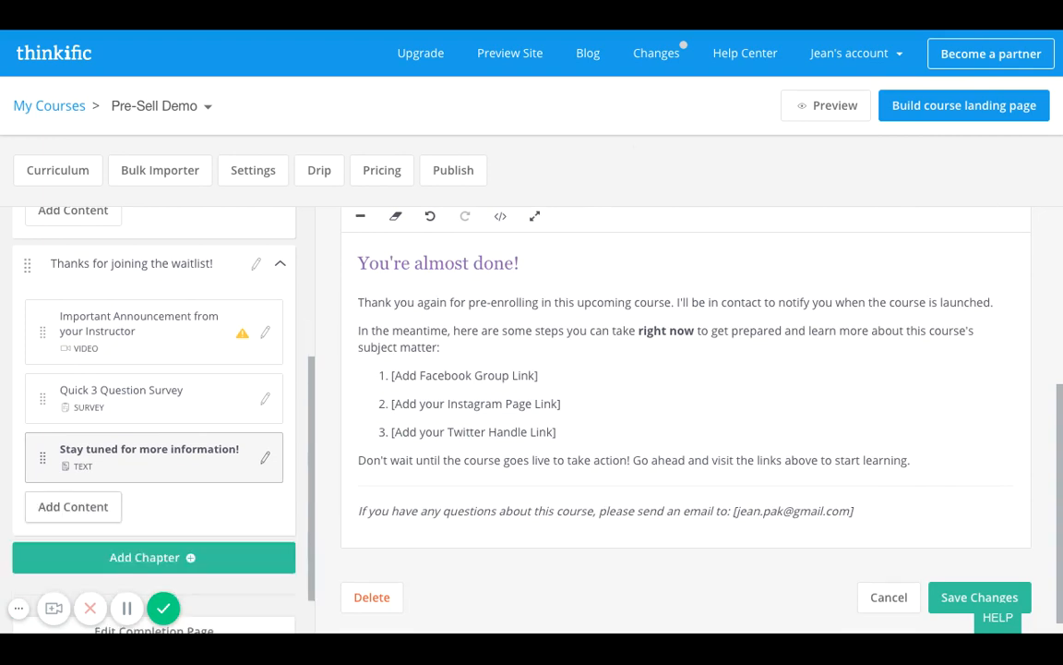
click(1004, 598)
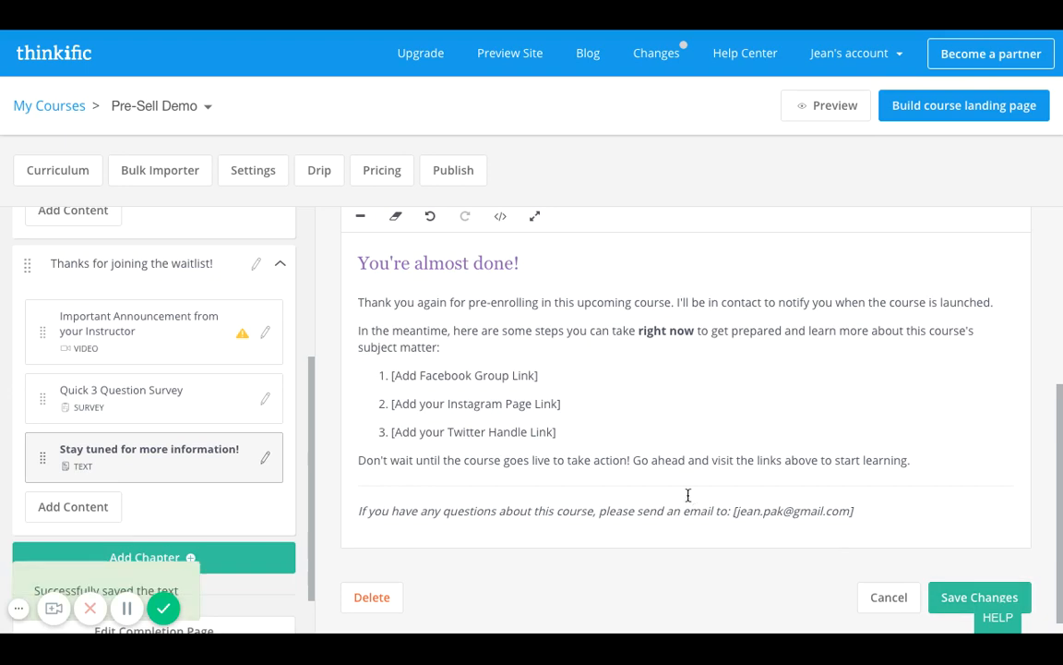
Add a video lesson titled "Thanks for being part of the community!" to the "Thanks for joining the waitlist!" chapter.
click(81, 513)
click(57, 531)
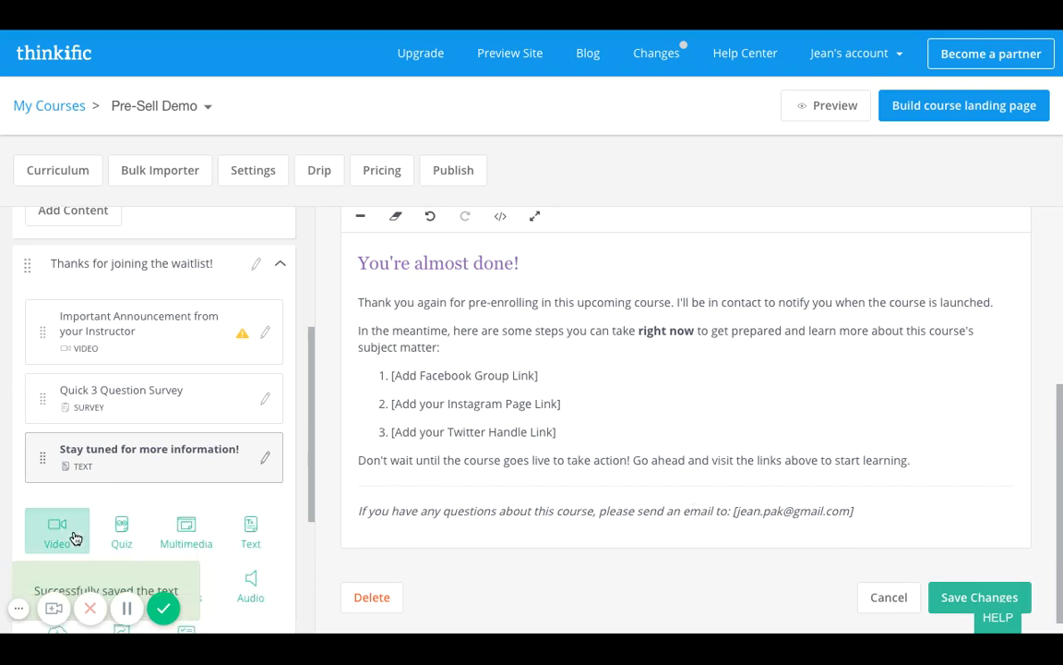
click(483, 329)
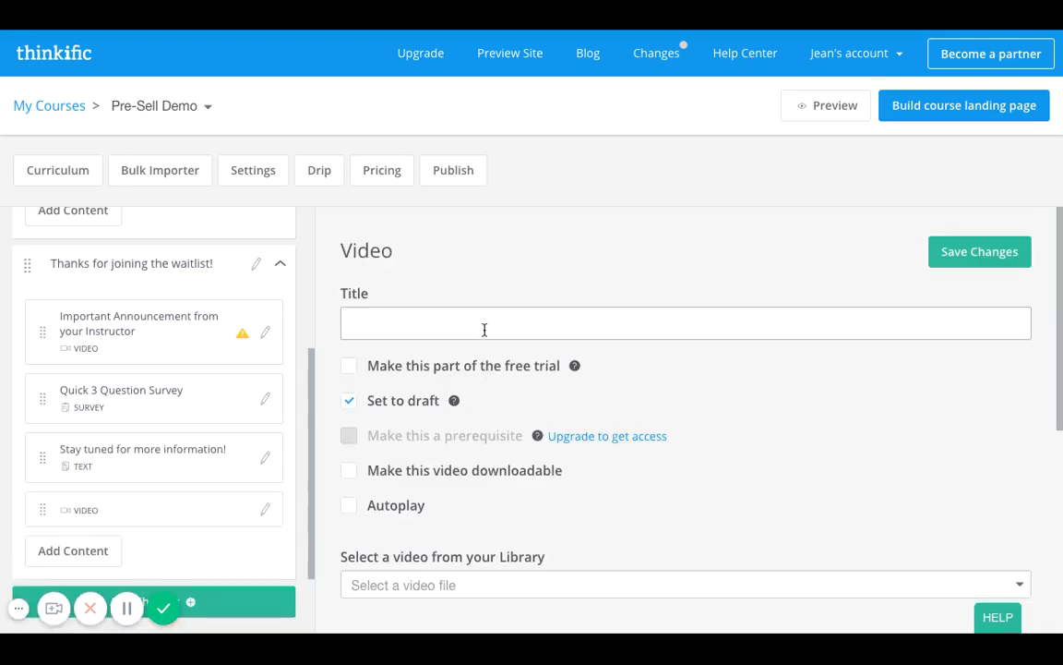
text(Thanks for being part)
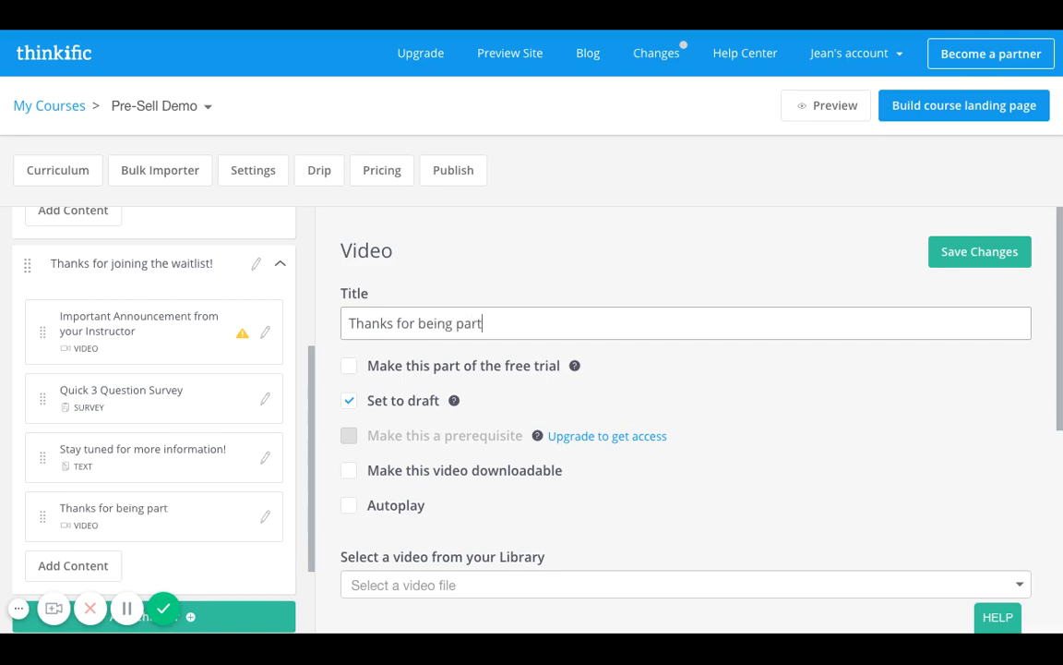
text( of the communi)
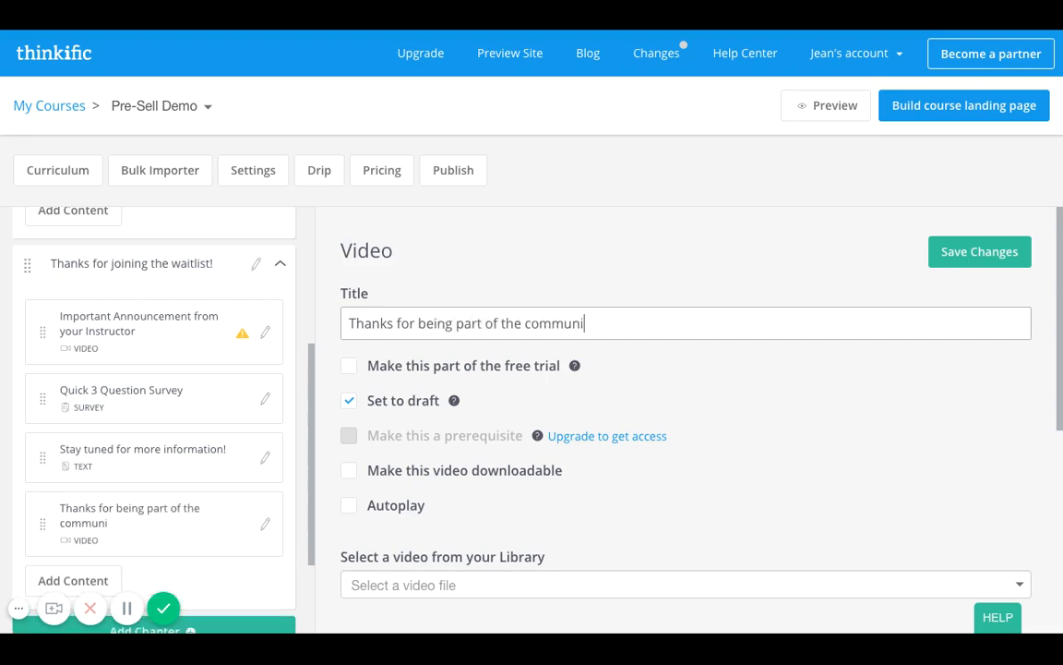
text(y and I loo)
key(BackSpace)
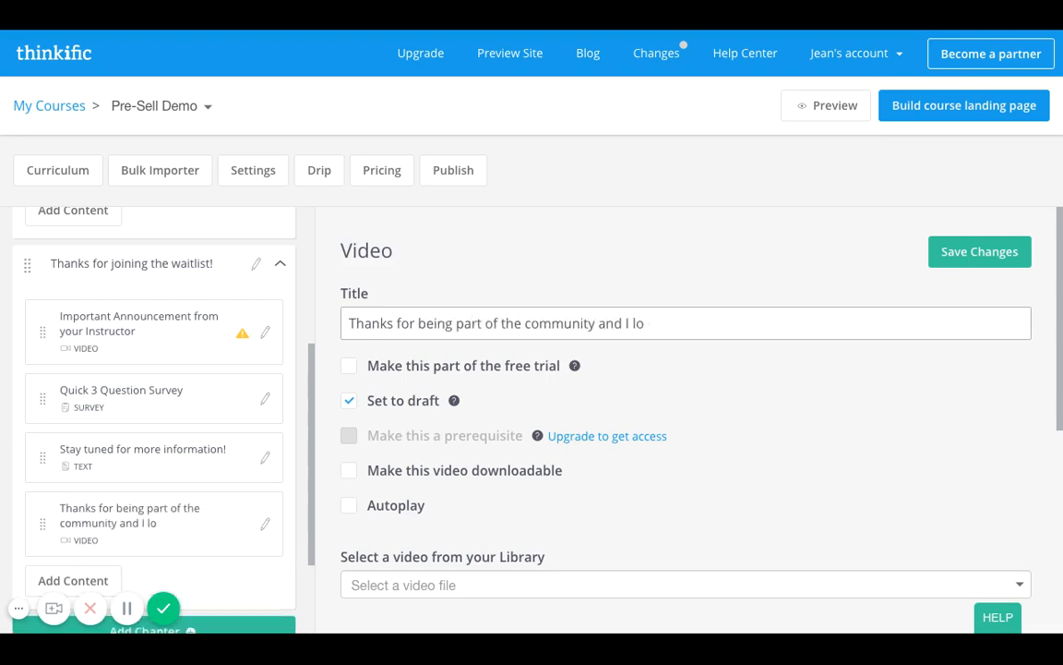
key(BackSpace)
key(BackSpace)
key(BackSpace)
key(BackSpace)
key(BackSpace)
key(BackSpace)
key(BackSpace)
key(BackSpace)
key(BackSpace)
text(!)
Extend the video lesson's title with "Video message thanking your followers for signing up and building the excitement for continued engagement".
scroll(443, 417, down, 3)
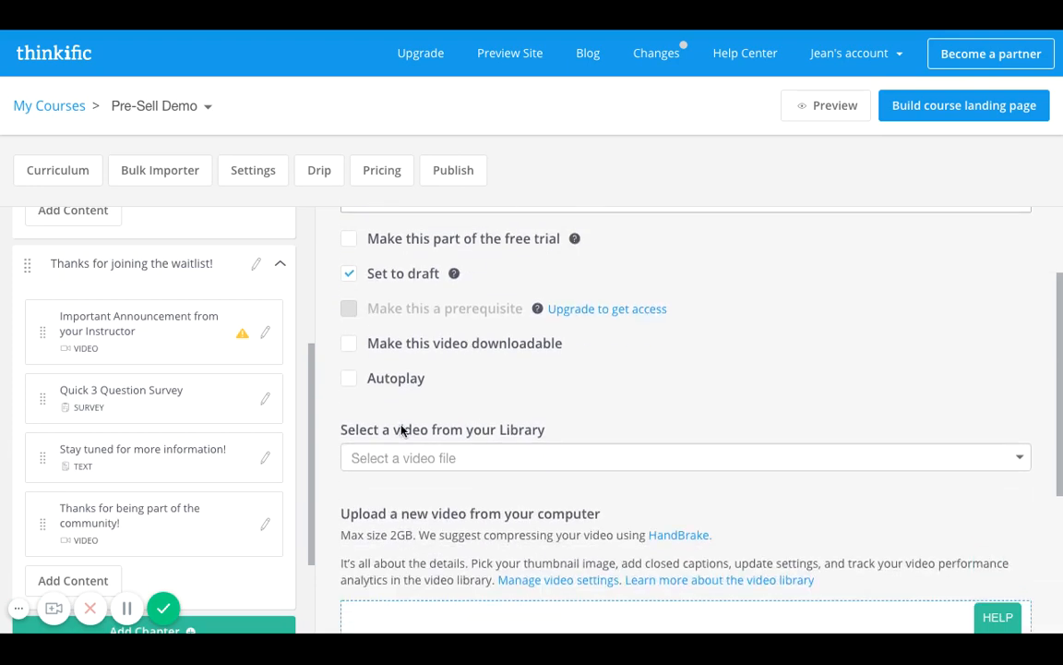
scroll(401, 430, down, 3)
scroll(423, 485, up, 5)
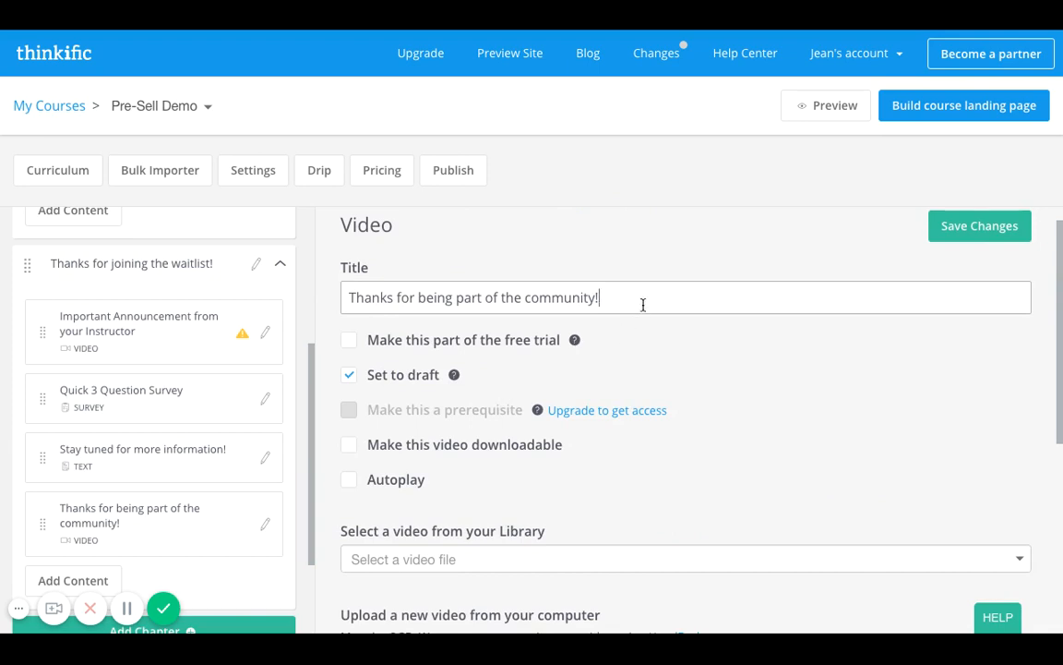
text(Video message thanking you)
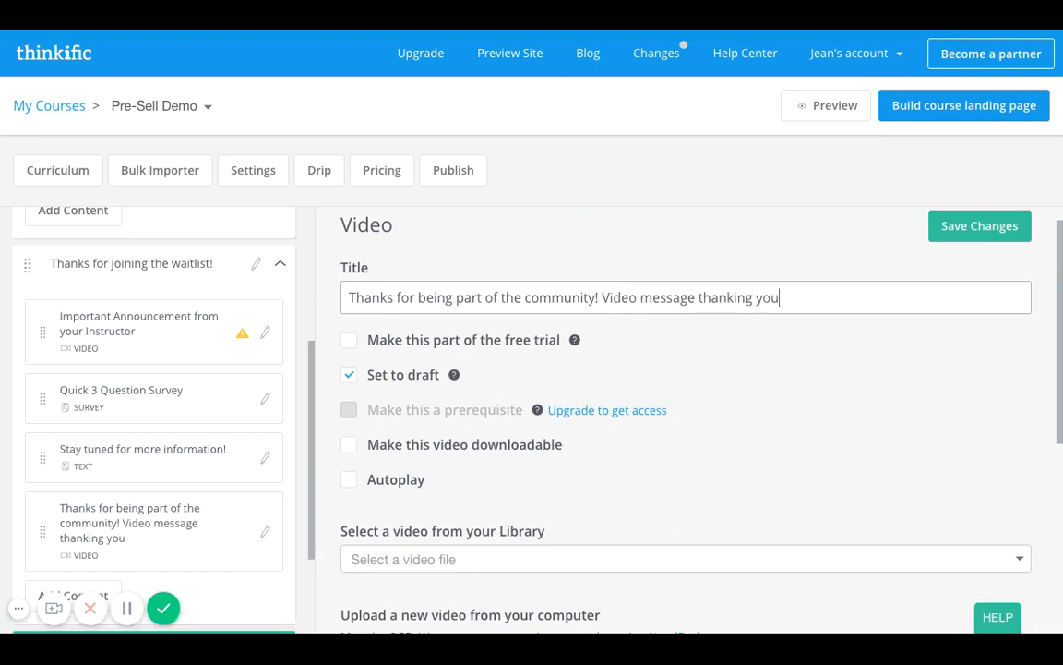
text(r followers for sin)
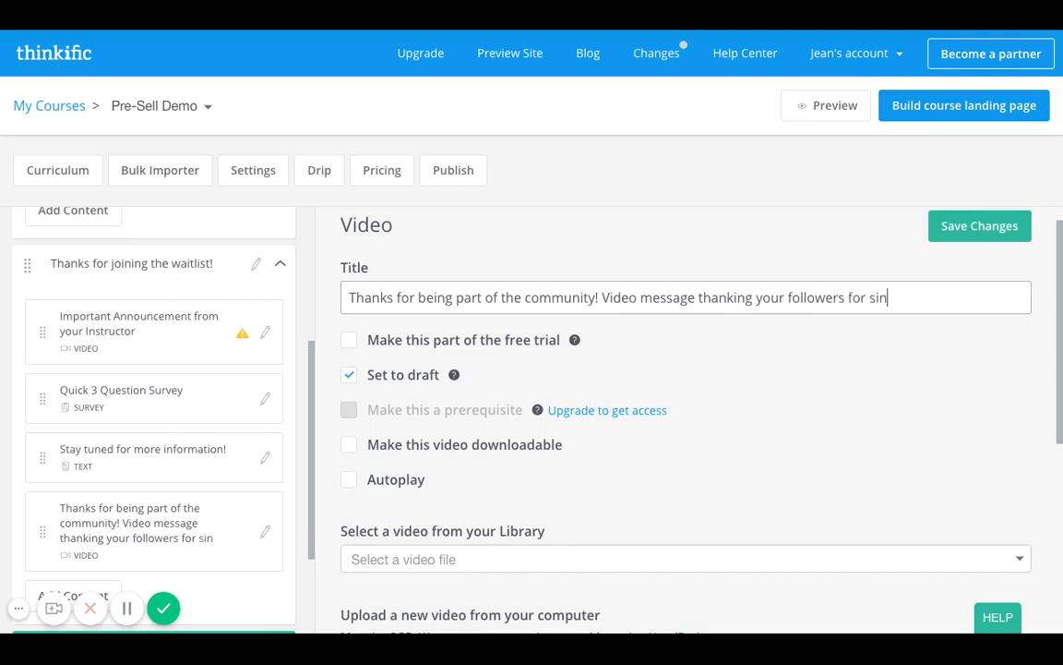
key(BackSpace)
text(up and)
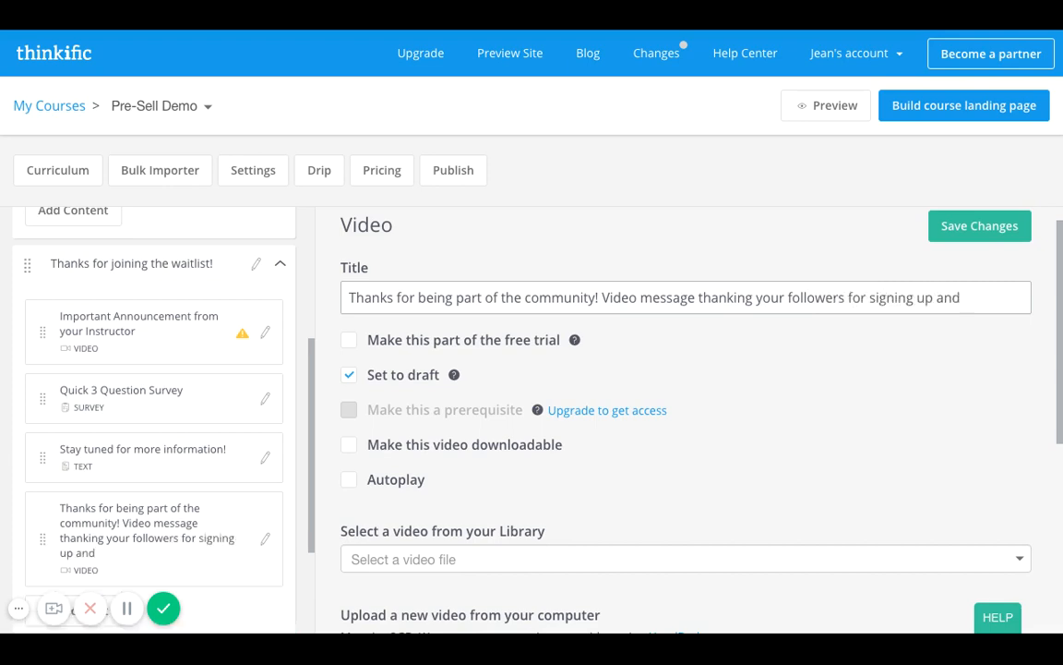
text( building)
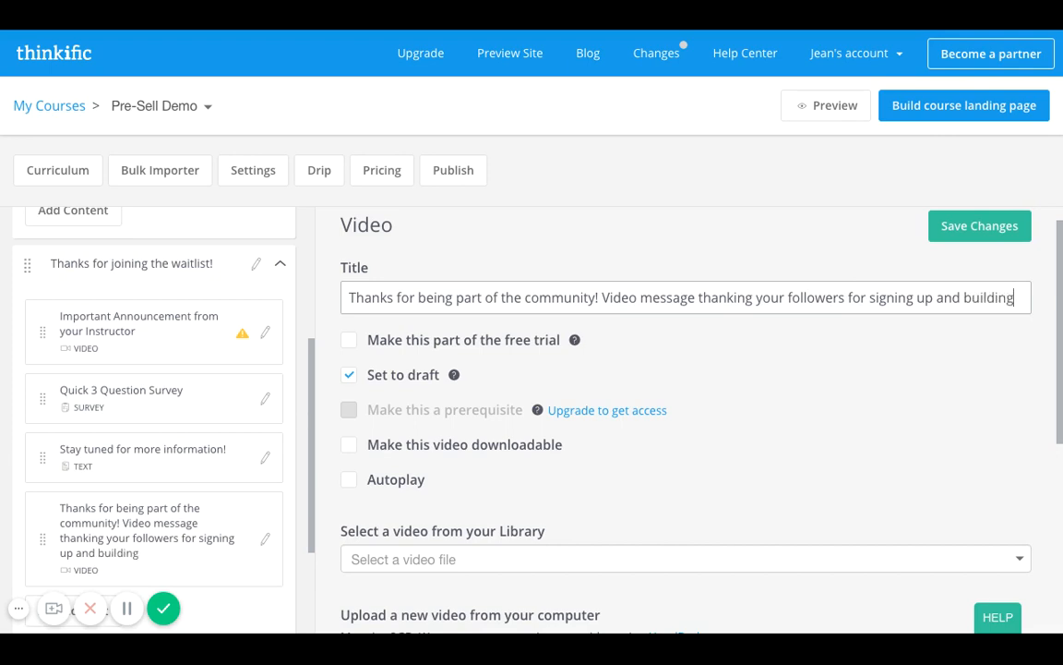
text( the excitmenet fo)
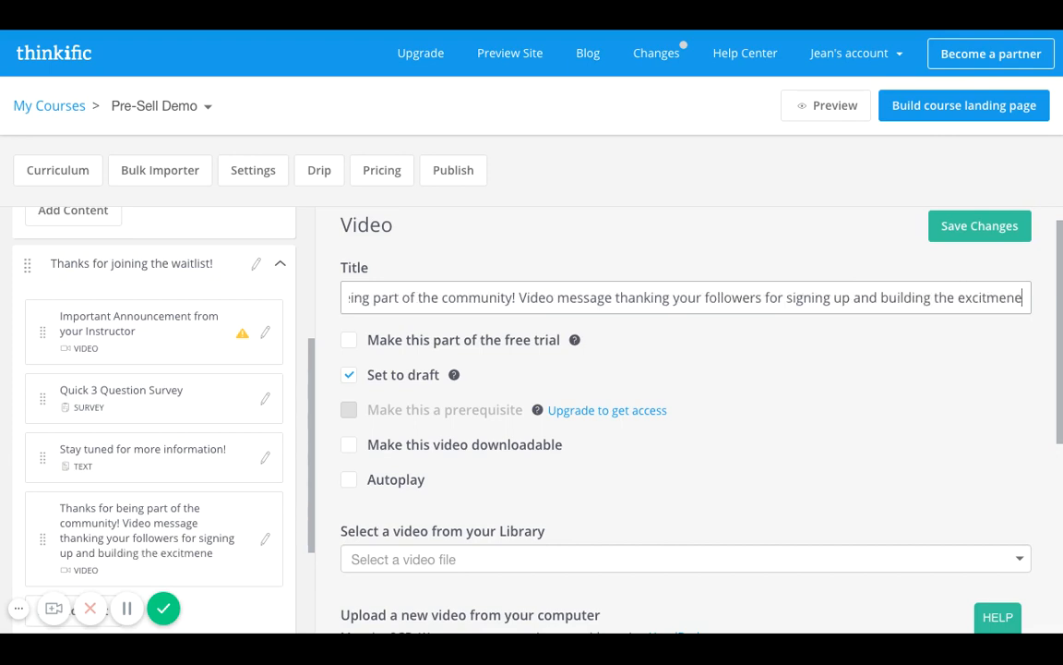
key(BackSpace)
key(BackSpace)
key(BackSpace)
key(BackSpace)
key(BackSpace)
key(BackSpace)
key(BackSpace)
key(BackSpace)
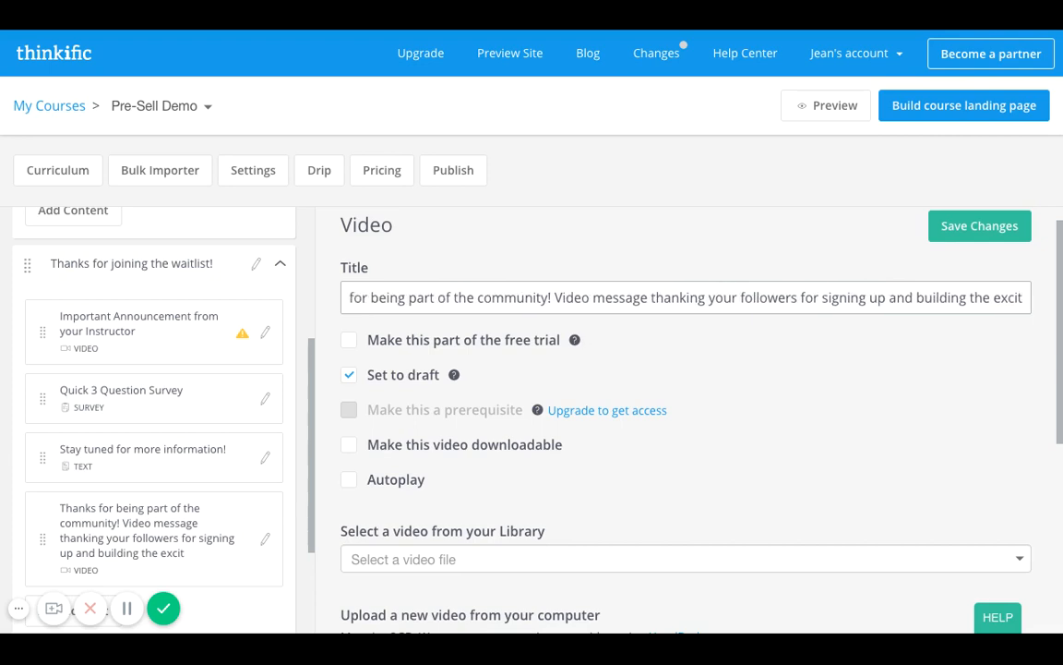
text(ement for cont)
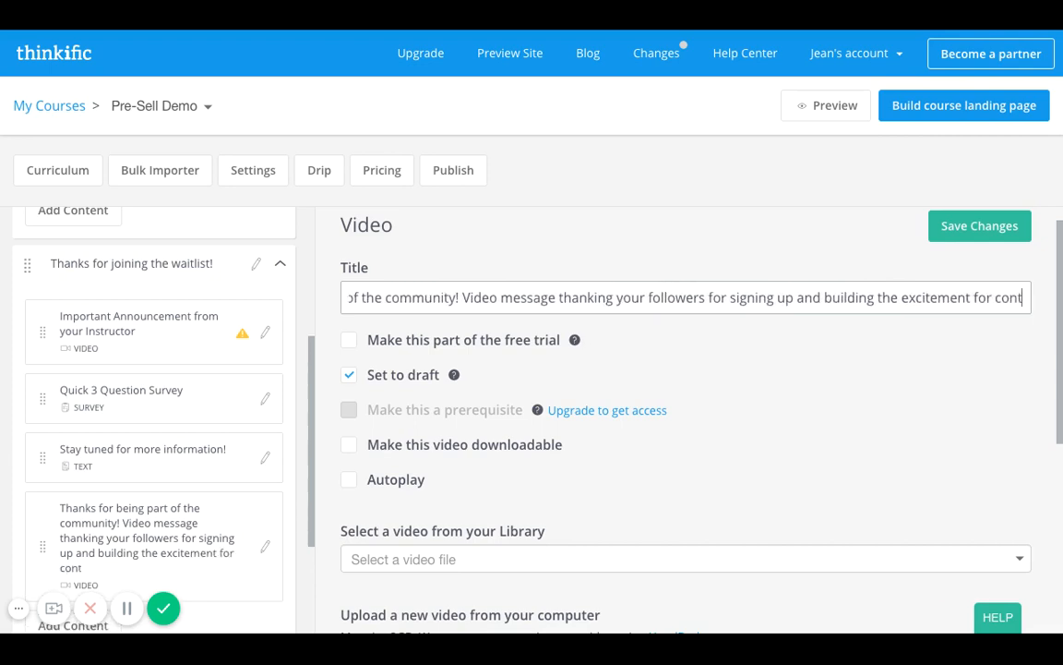
text(inued engagement)
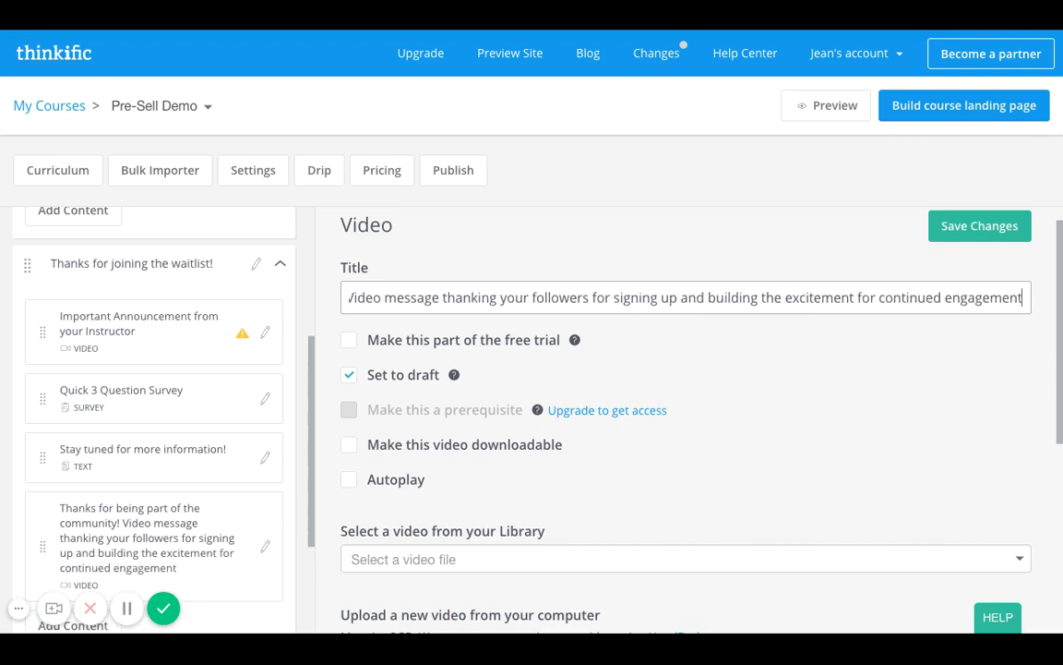
Save the new video lesson in the waitlist chapter.
drag(598, 296, 826, 332)
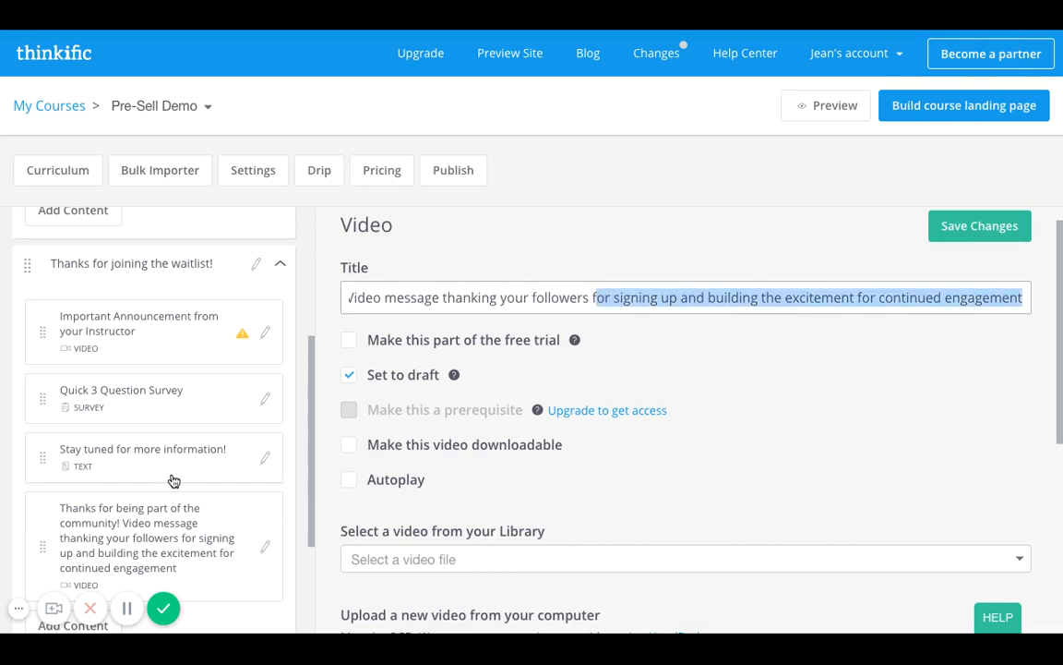
scroll(174, 481, down, 1)
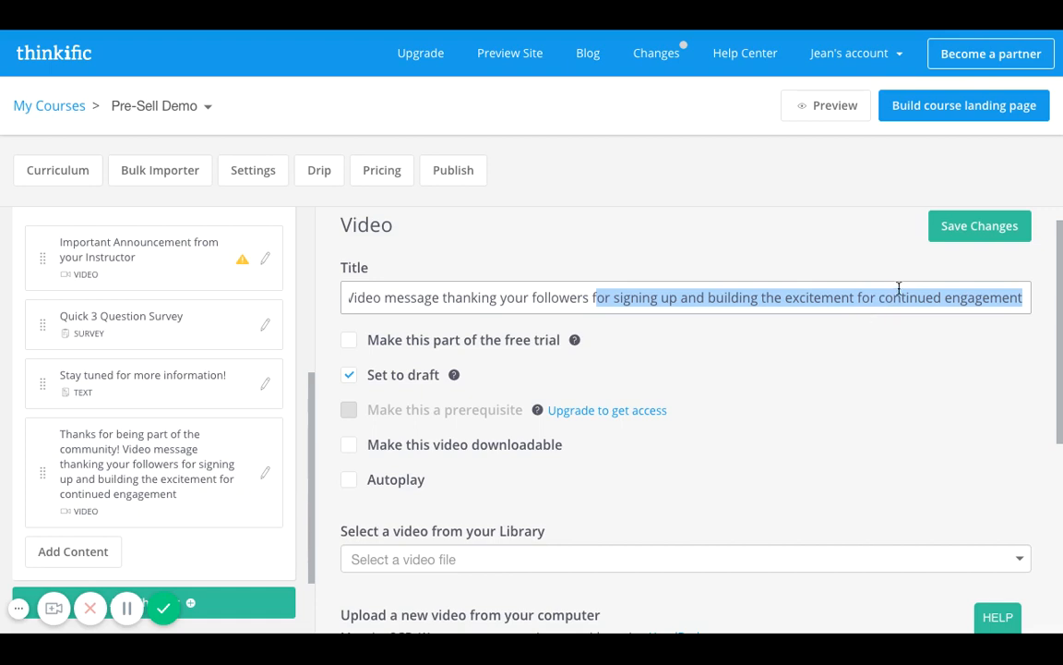
click(958, 241)
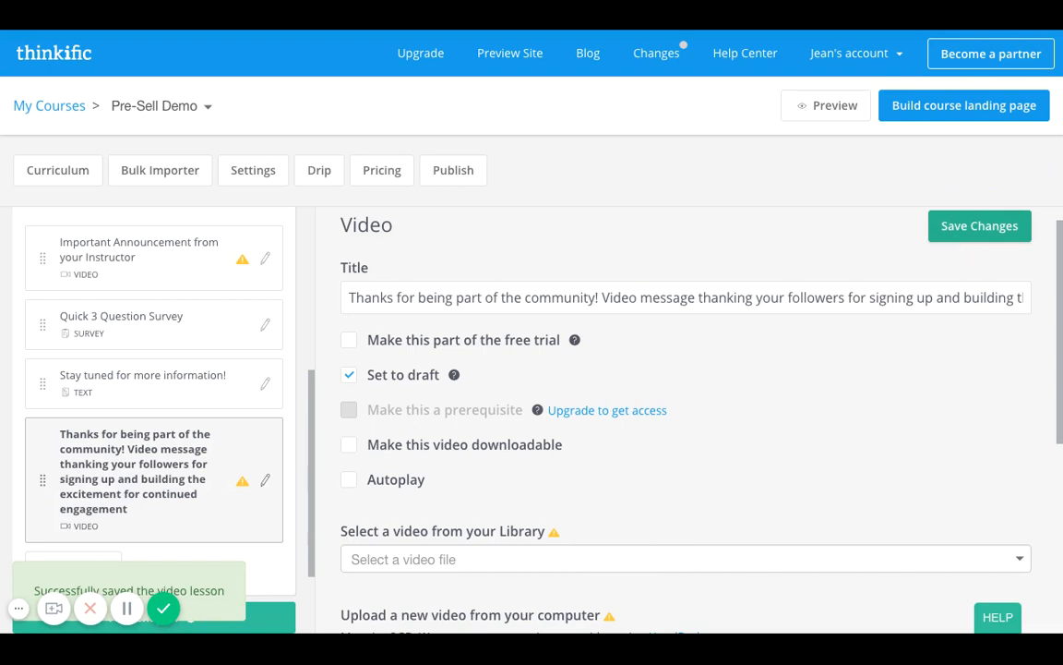